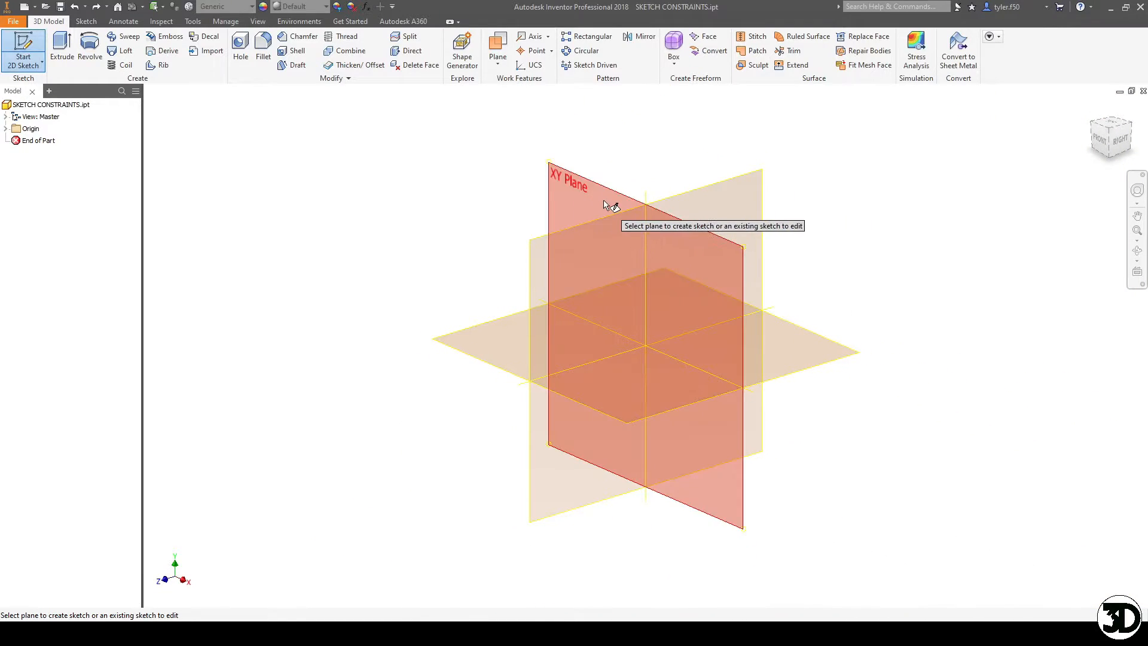
# - Start a 2D sketch on the XY plane and draw a vertical line left of the origin, crossing the horizontal axis
pyautogui.click(610, 205)
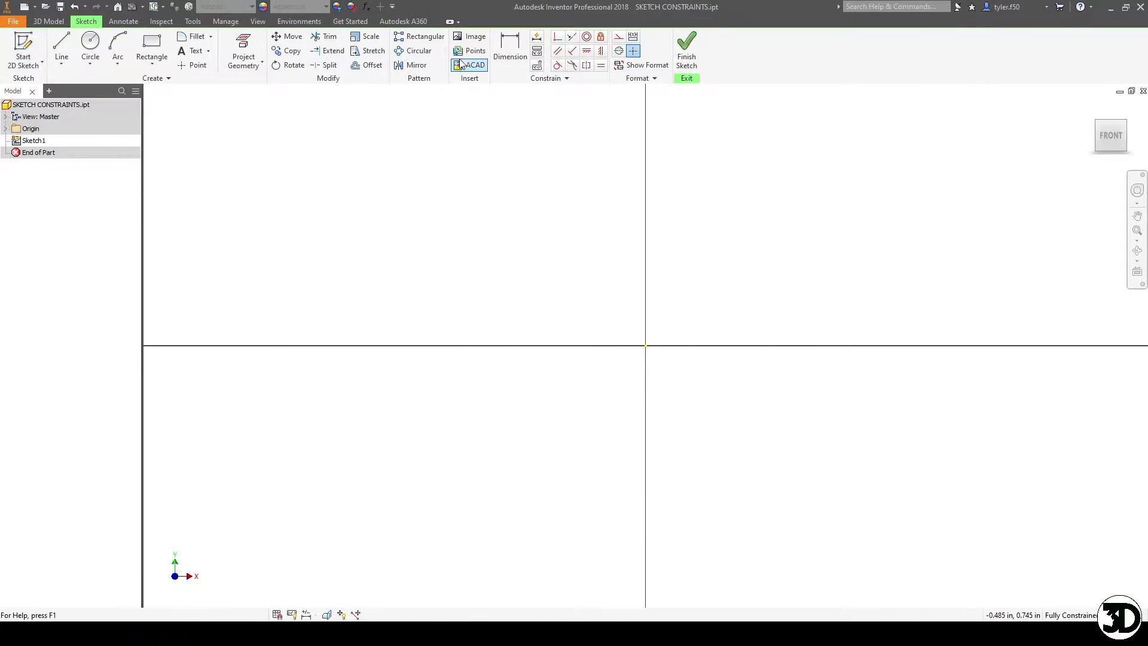
pyautogui.click(62, 48)
pyautogui.click(503, 194)
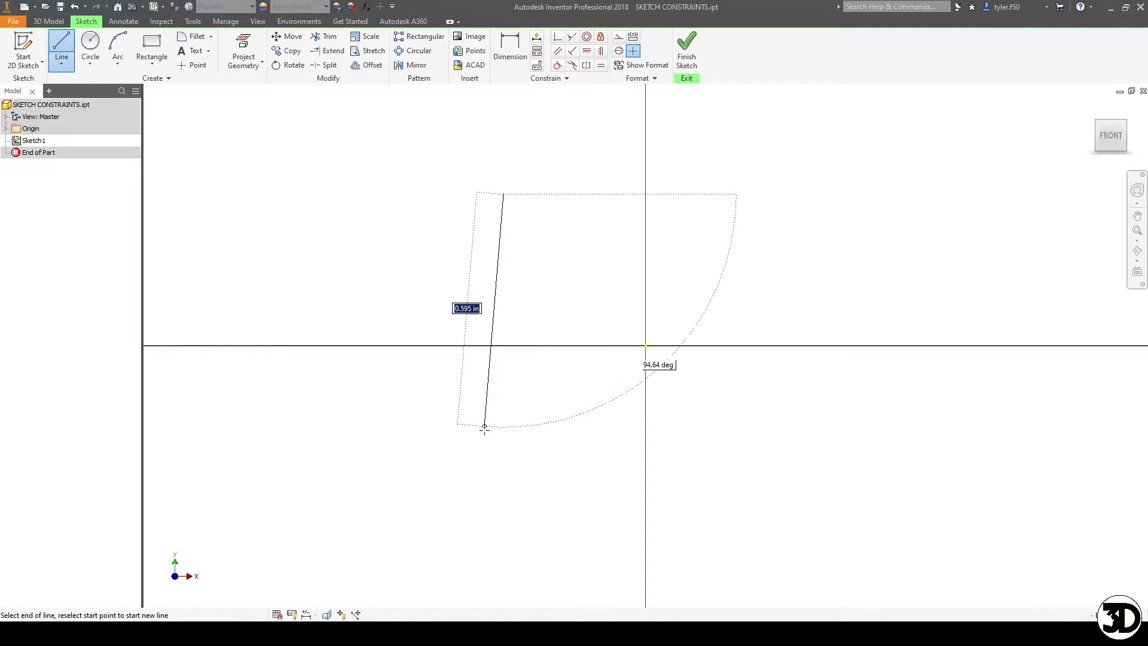
pyautogui.click(503, 468)
pyautogui.press('Escape')
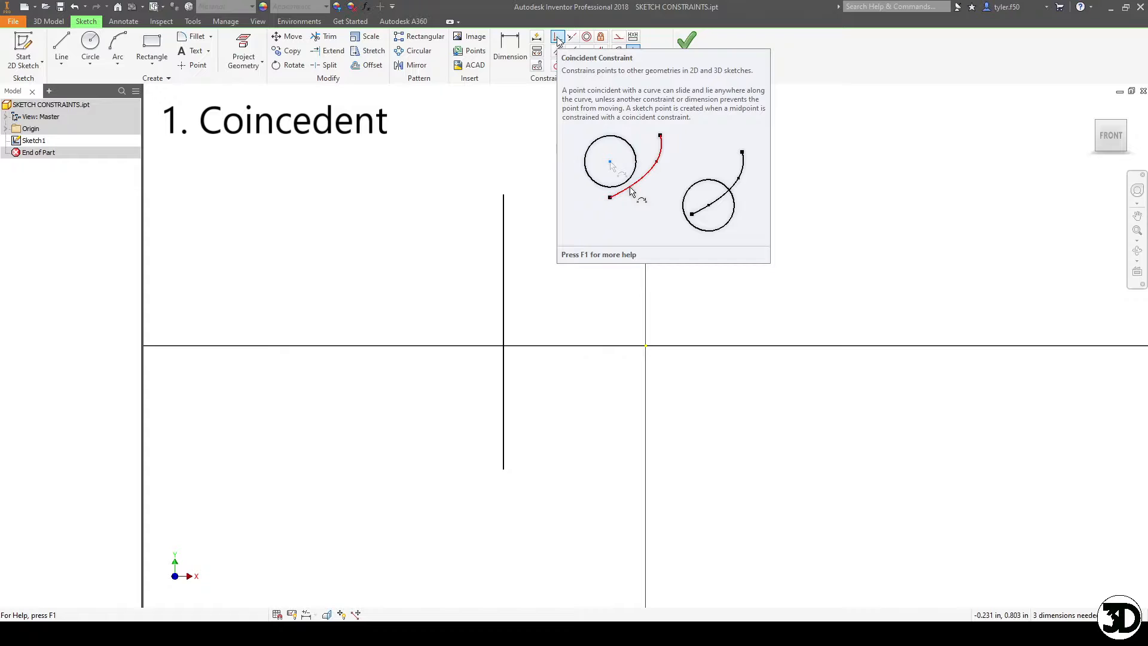
# - Convert the vertical line to a centerline
pyautogui.moveTo(533, 273); pyautogui.dragTo(393, 134)
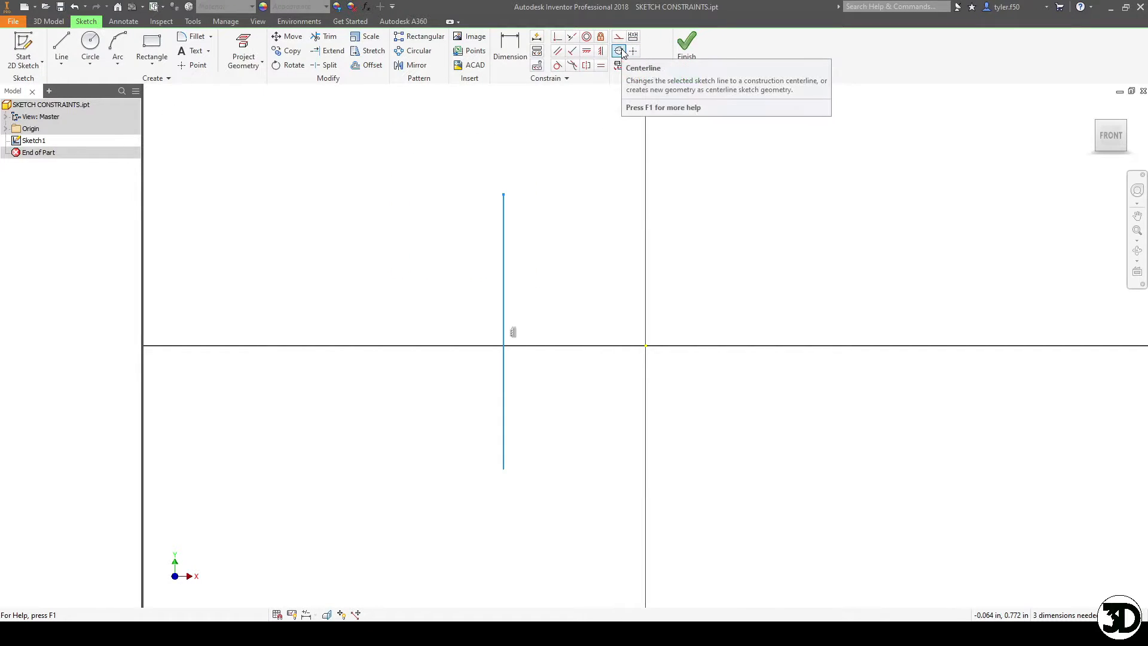
pyautogui.click(620, 51)
pyautogui.click(609, 273)
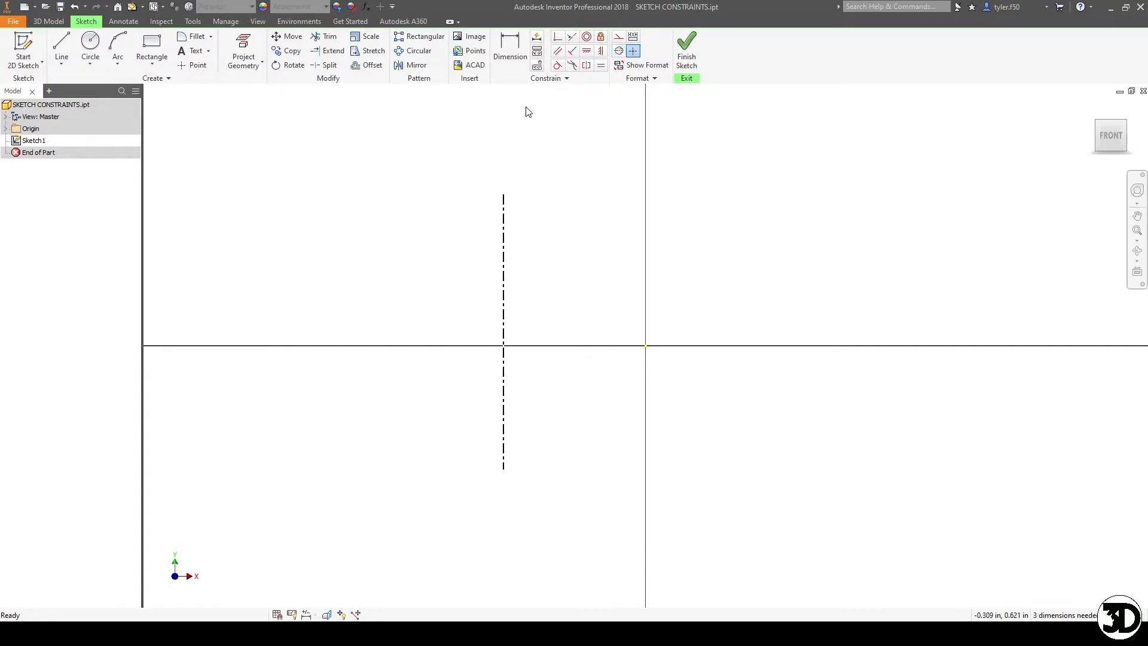
# - Make the centerline's midpoint coincident with the sketch origin
pyautogui.click(557, 39)
pyautogui.click(504, 334)
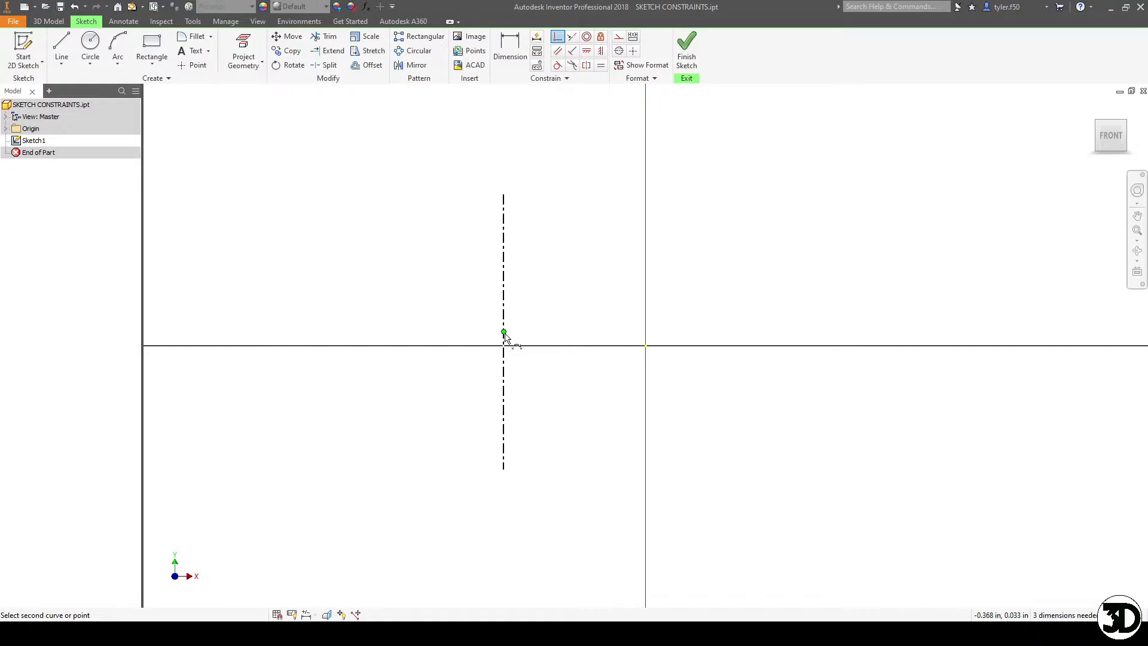
pyautogui.click(647, 347)
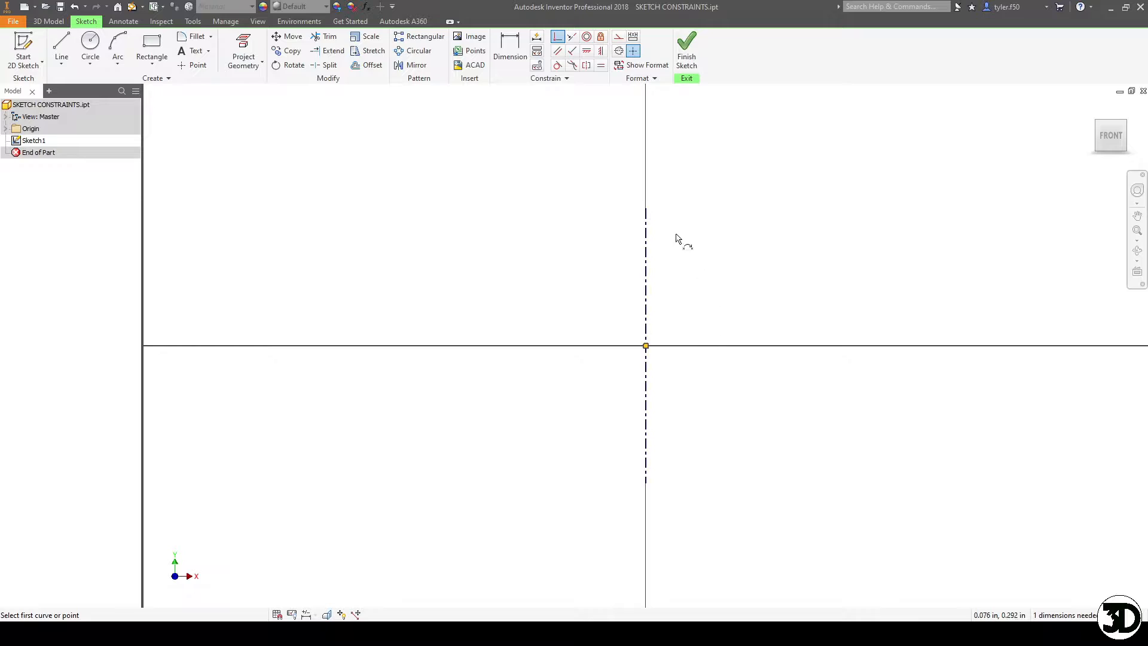
pyautogui.press('Escape')
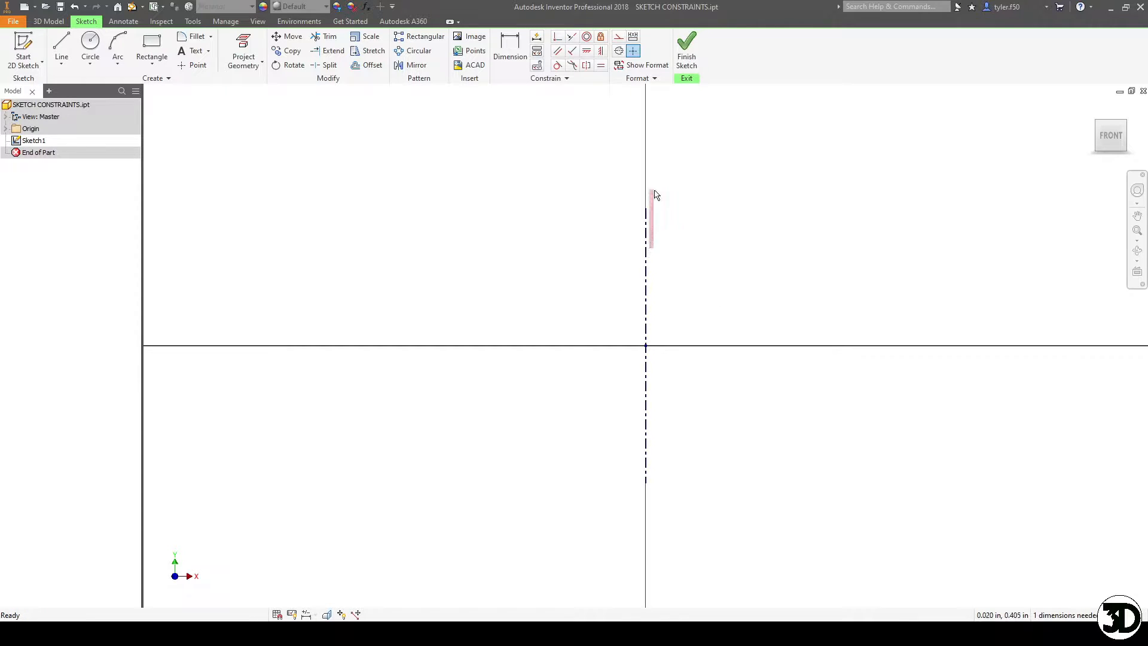
pyautogui.moveTo(651, 282); pyautogui.dragTo(665, 125)
pyautogui.moveTo(699, 360); pyautogui.dragTo(688, 374, button='middle')
pyautogui.scroll(1, 688, 374)
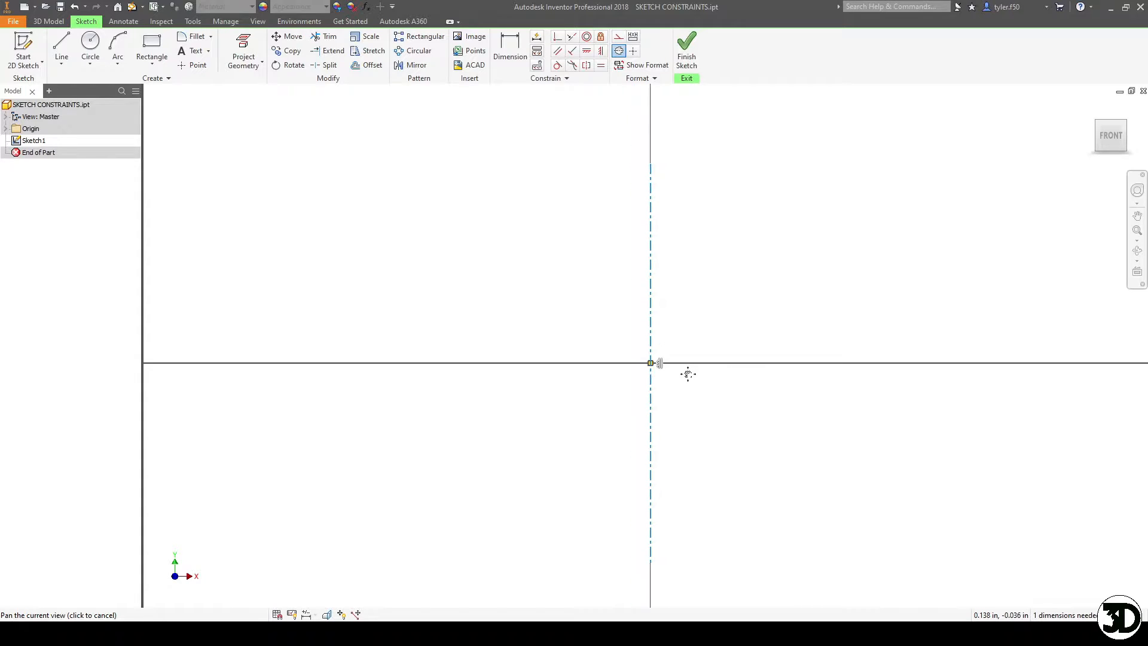
pyautogui.click(543, 222)
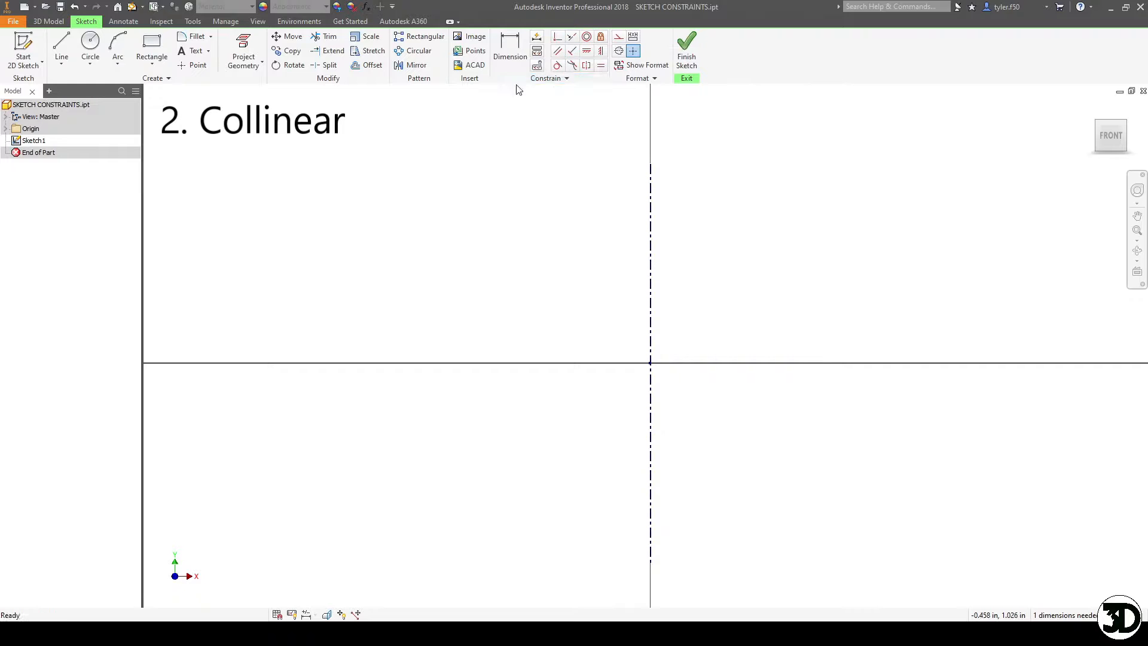
# - Draw a two-point rectangle left of the centerline, straddling the horizontal axis
pyautogui.click(152, 49)
pyautogui.click(382, 280)
pyautogui.click(560, 461)
pyautogui.press('Escape')
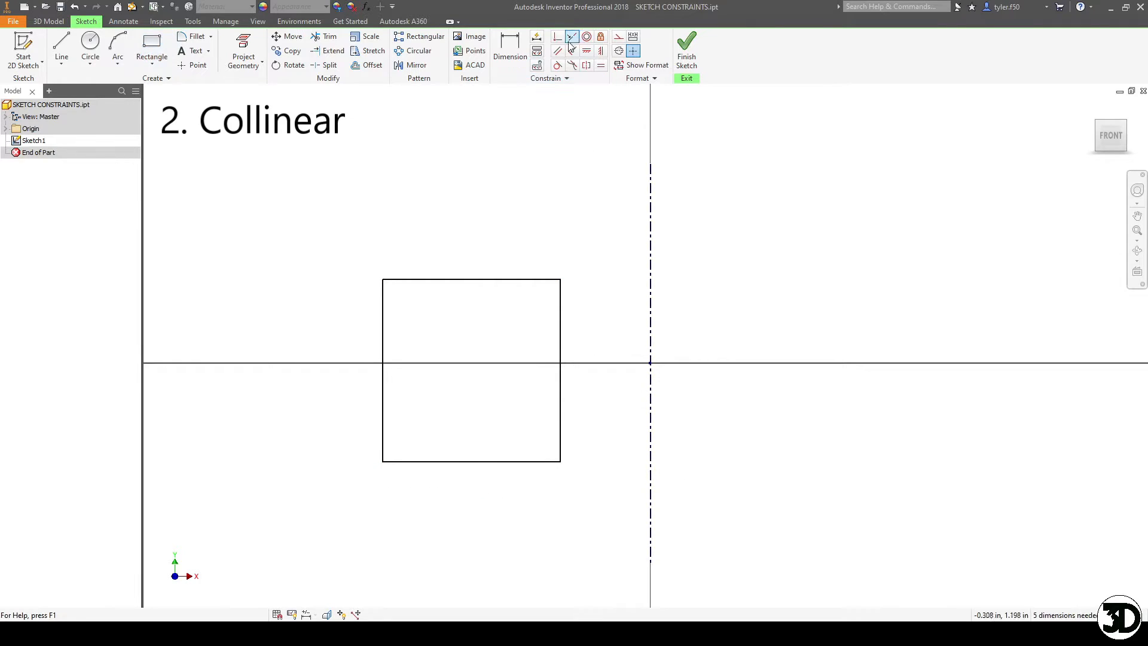
# - Make the rectangle's right edge collinear with the vertical centerline
pyautogui.click(572, 36)
pyautogui.click(564, 312)
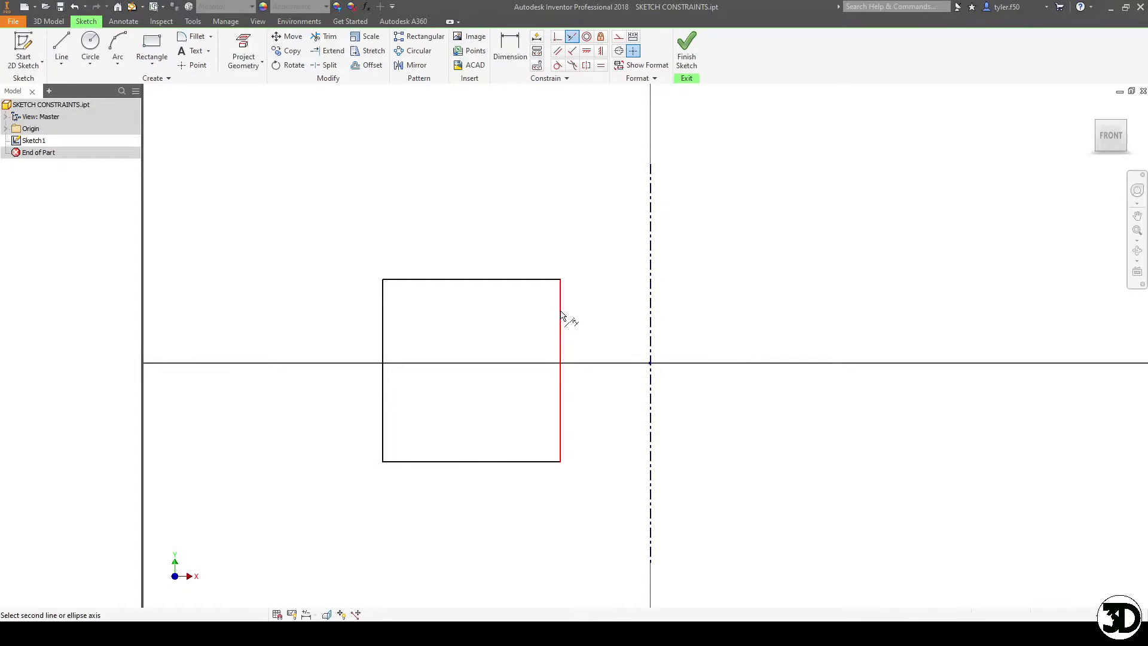
pyautogui.click(652, 239)
pyautogui.press('Escape')
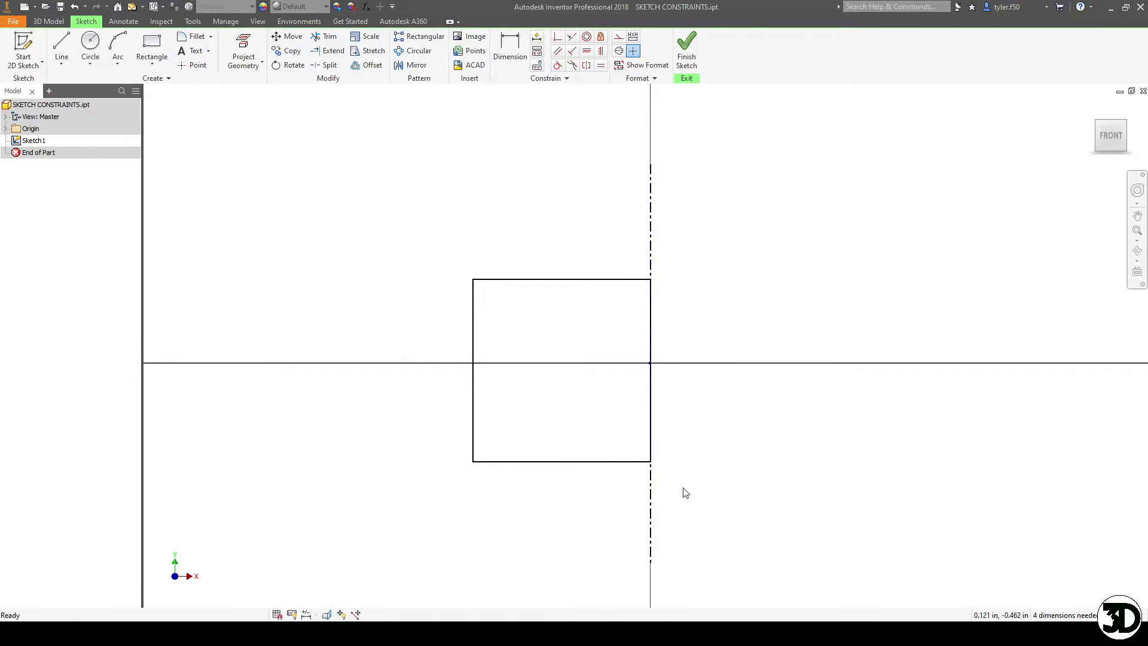
# - Draw two separate circles of similar size above and to the left of the rectangle
pyautogui.click(90, 42)
pyautogui.click(324, 256)
pyautogui.click(353, 330)
pyautogui.click(501, 173)
pyautogui.press('Escape')
pyautogui.click(503, 238)
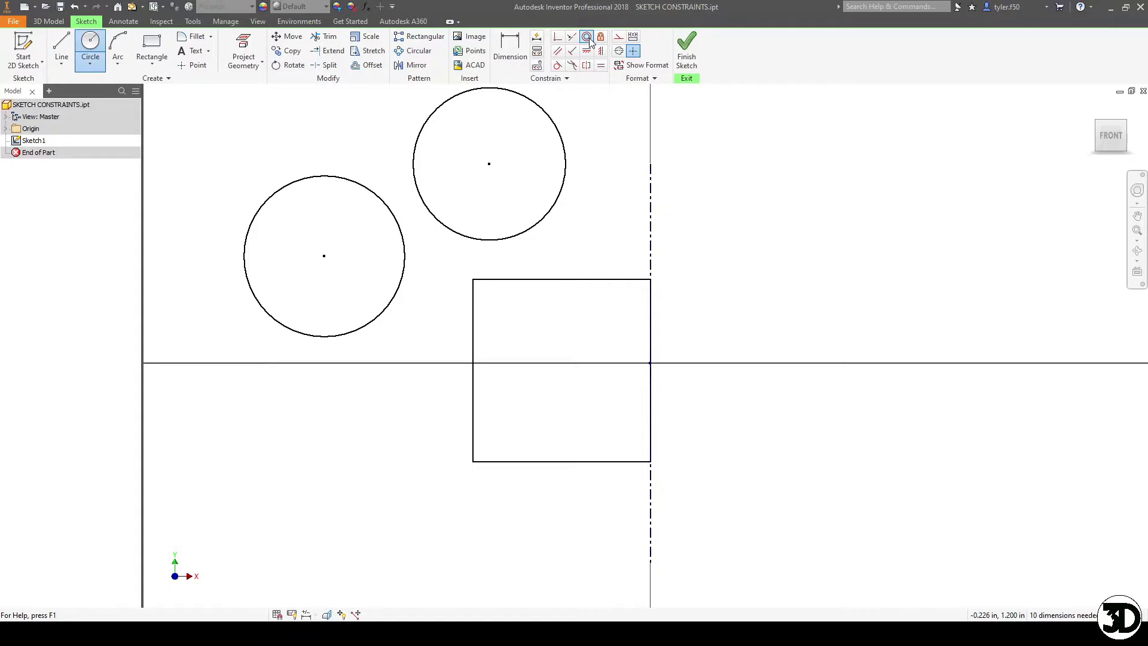
pyautogui.press('Escape')
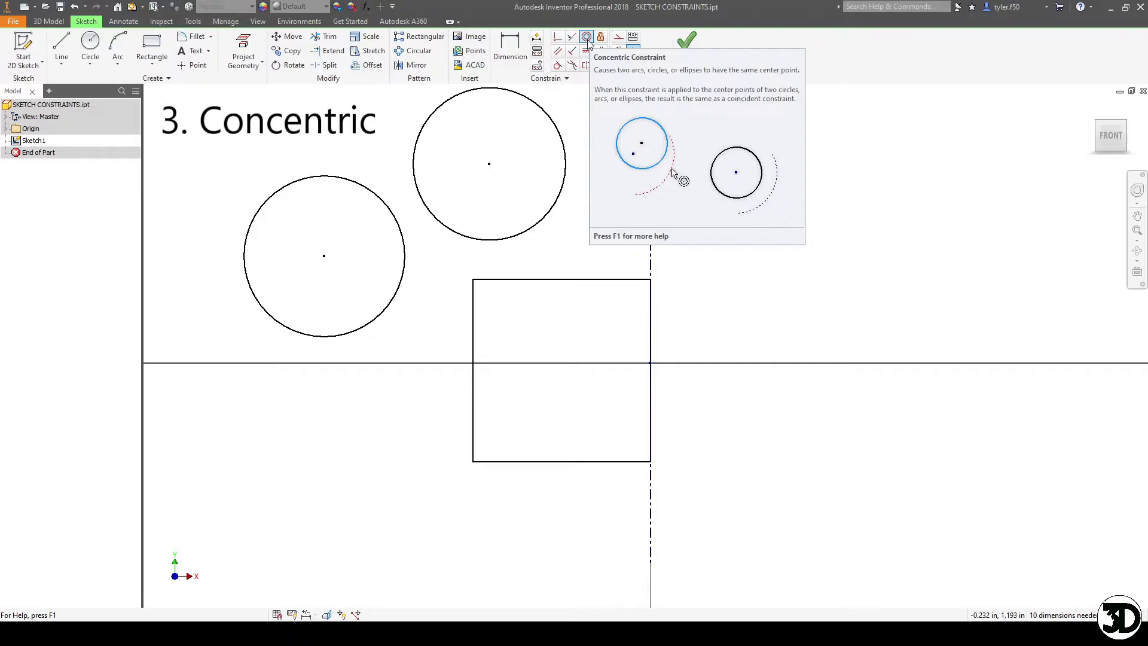
# - Make the two circles concentric and enlarge the outer one so a clear ring separates them
pyautogui.click(587, 38)
pyautogui.click(430, 118)
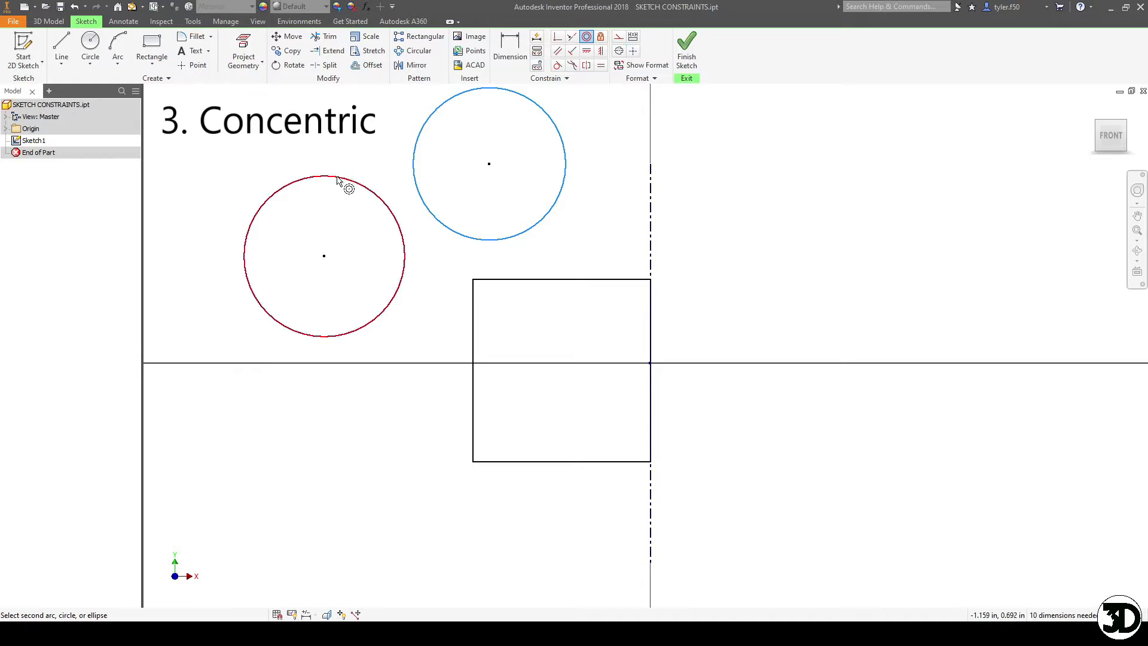
pyautogui.click(355, 191)
pyautogui.press('Escape')
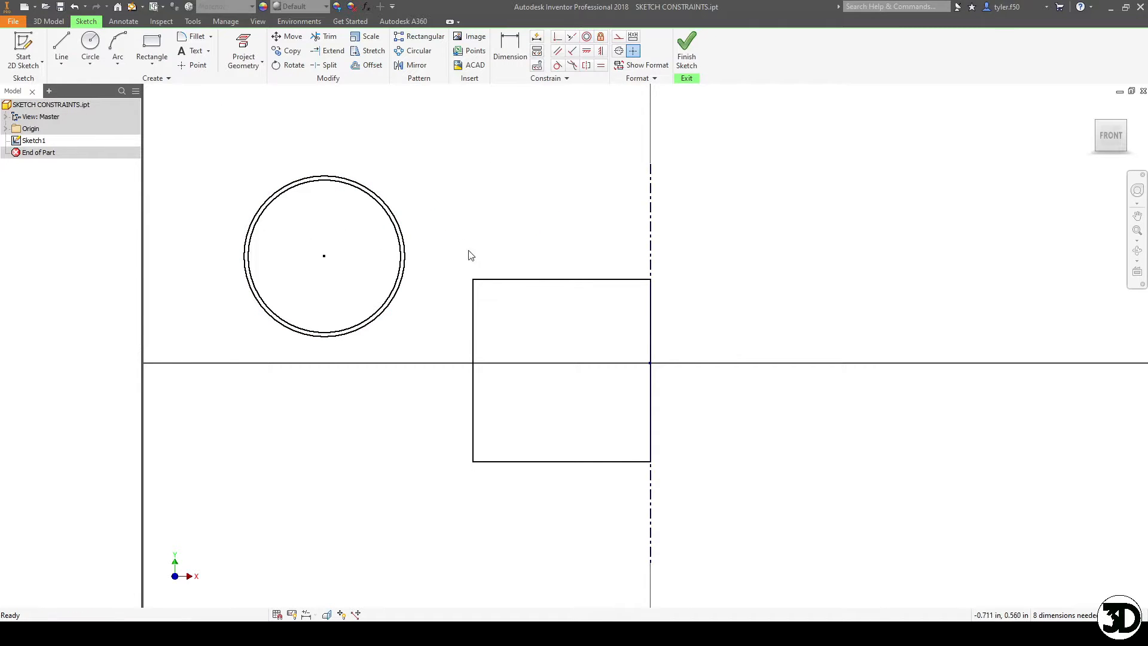
pyautogui.moveTo(361, 189); pyautogui.dragTo(398, 159)
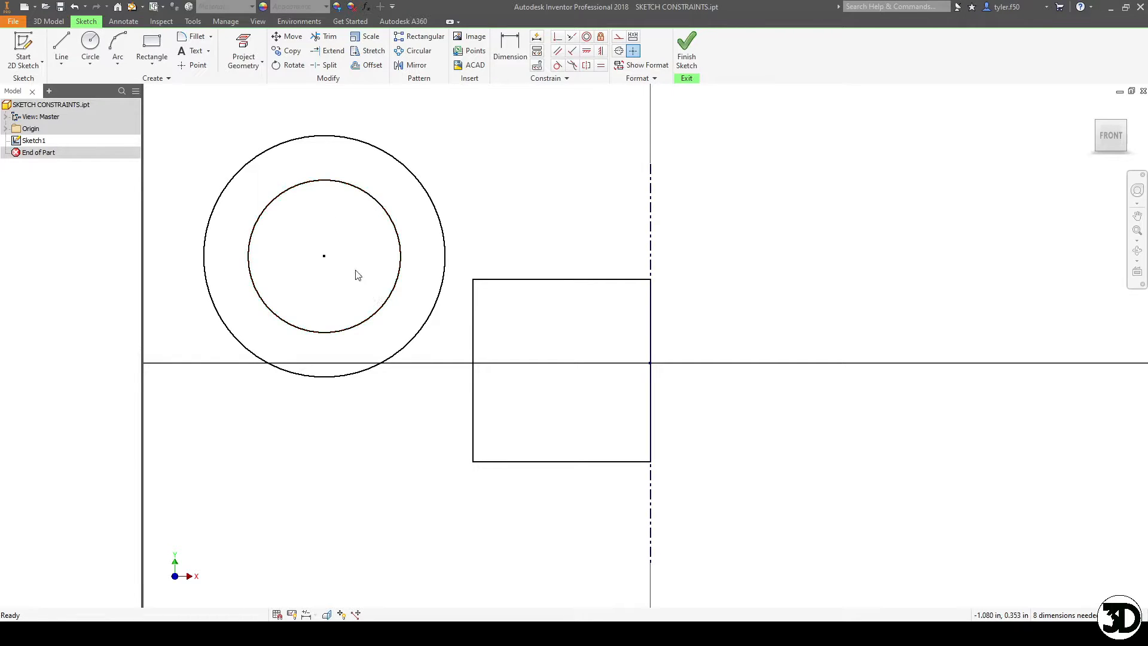
# - Fix the rectangle's top edge in position and test its freedom by narrowing the rectangle slightly from the left
pyautogui.click(601, 37)
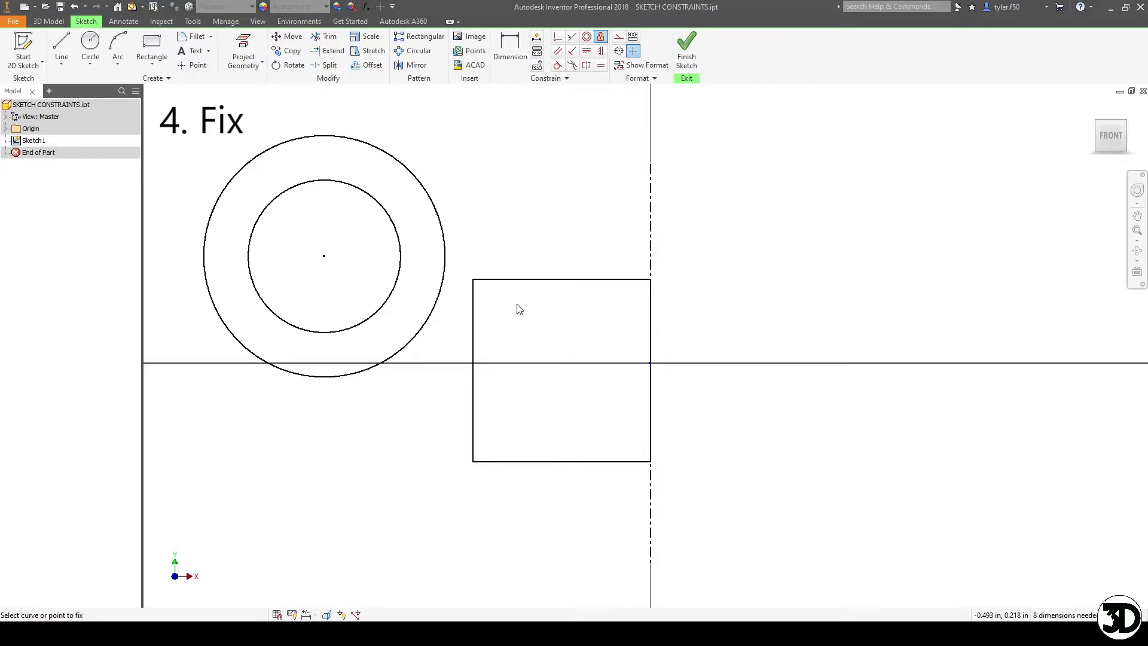
pyautogui.click(546, 279)
pyautogui.click(523, 280)
pyautogui.press('Escape')
pyautogui.moveTo(541, 278); pyautogui.dragTo(487, 301)
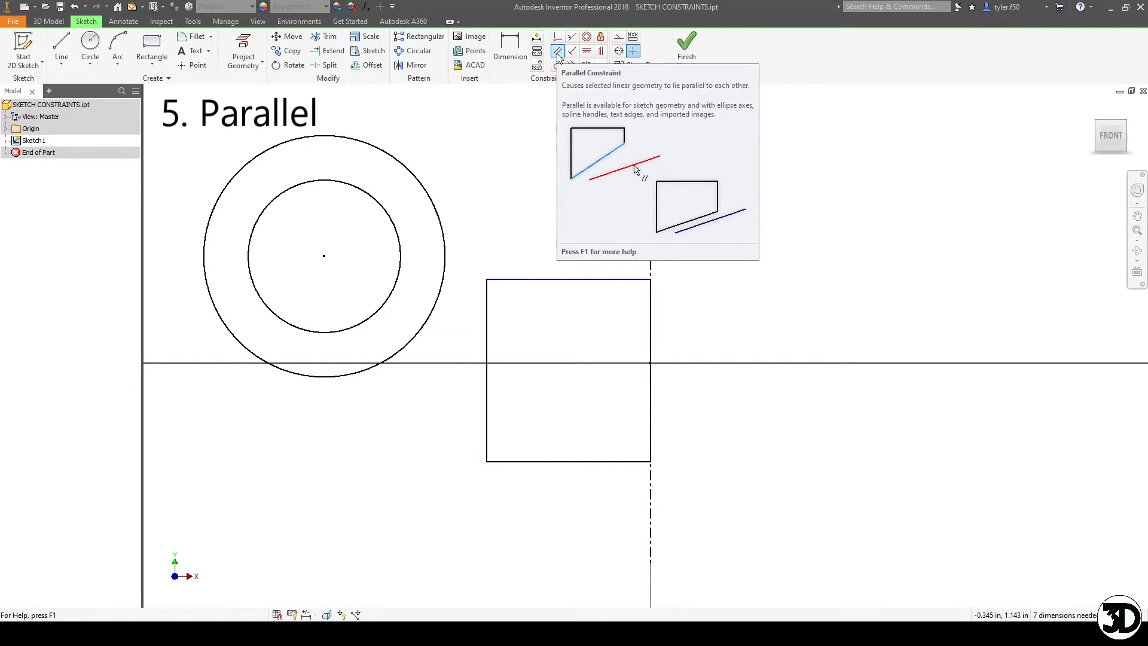
# - Draw a slanted line about 0.54 in long at about 38 degrees above the rectangle, starting near its upper-left corner
pyautogui.click(62, 46)
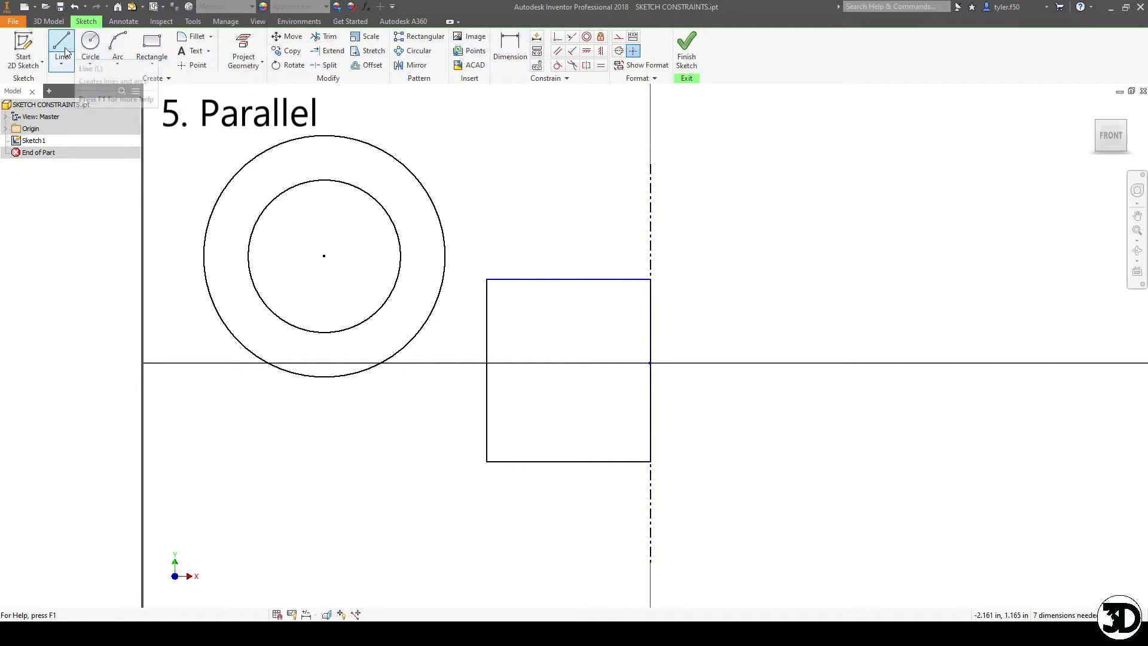
pyautogui.click(460, 279)
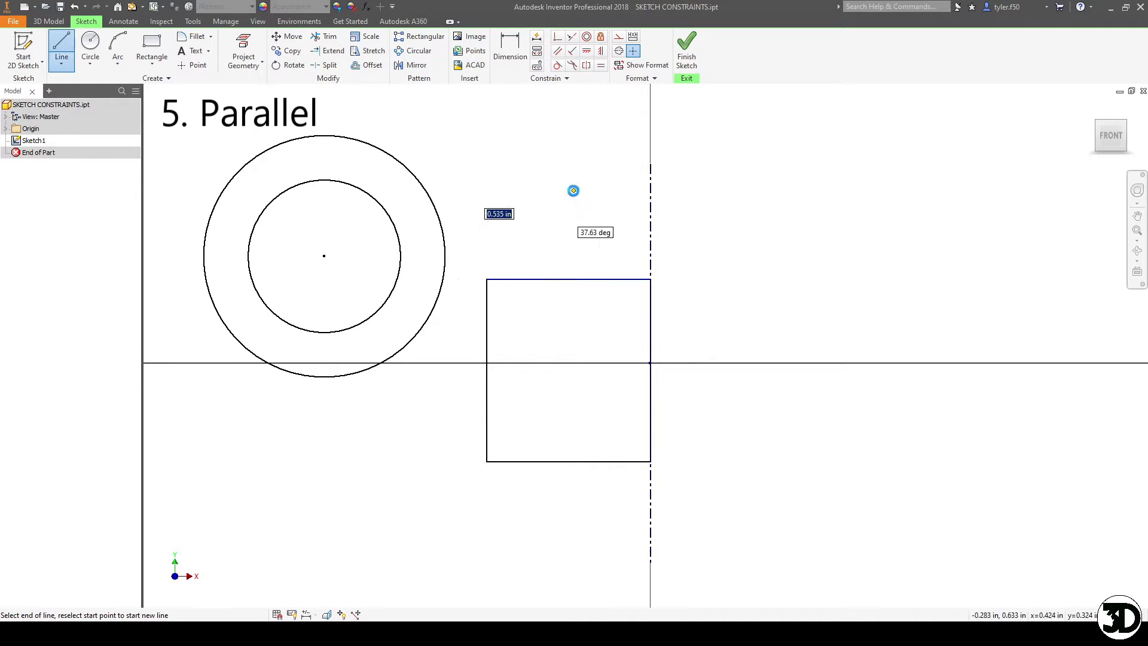
pyautogui.click(573, 191)
pyautogui.press('Escape')
# - Make the slanted line parallel to the rectangle's top edge and shift it to sit just above that edge
pyautogui.click(557, 50)
pyautogui.click(542, 214)
pyautogui.click(544, 265)
pyautogui.press('Escape')
pyautogui.moveTo(532, 238)
pyautogui.mouseDown()
pyautogui.moveTo(574, 259)
pyautogui.moveTo(587, 299)
pyautogui.moveTo(582, 230)
pyautogui.moveTo(584, 311)
pyautogui.moveTo(585, 290)
pyautogui.moveTo(759, 289)
pyautogui.moveTo(741, 285)
pyautogui.moveTo(741, 271)
pyautogui.moveTo(556, 238)
pyautogui.moveTo(561, 263)
pyautogui.moveTo(562, 253)
pyautogui.mouseUp()
pyautogui.click(624, 126)
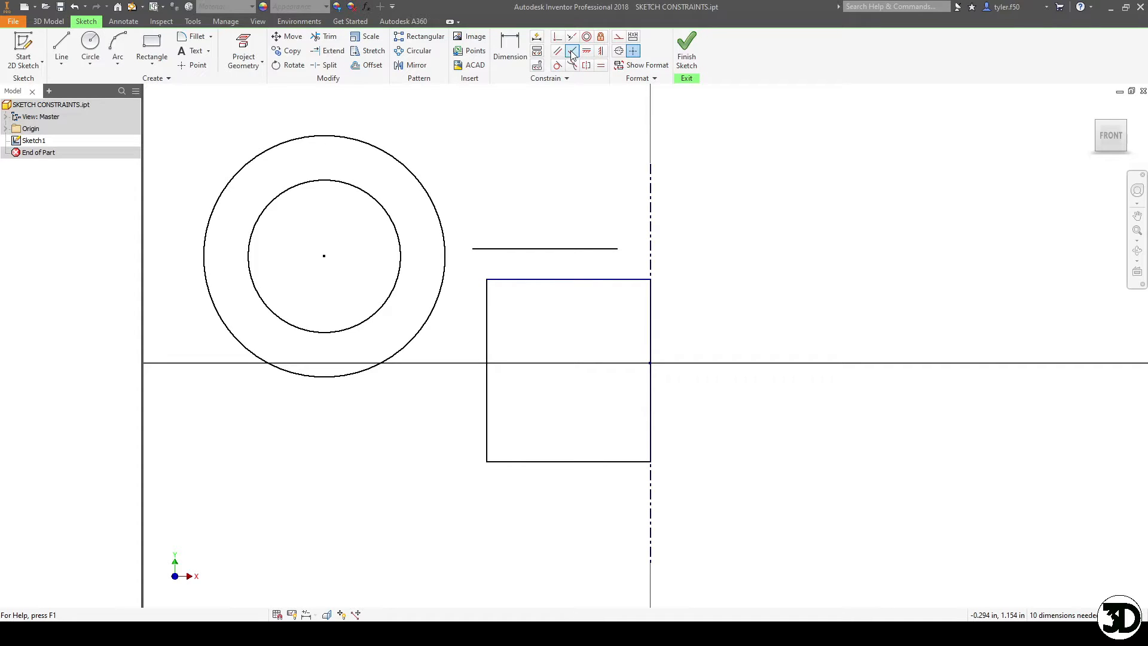
# - Draw a line sloping down to the right across the horizontal line above the rectangle
pyautogui.click(68, 38)
pyautogui.click(490, 163)
pyautogui.click(616, 267)
pyautogui.press('Escape')
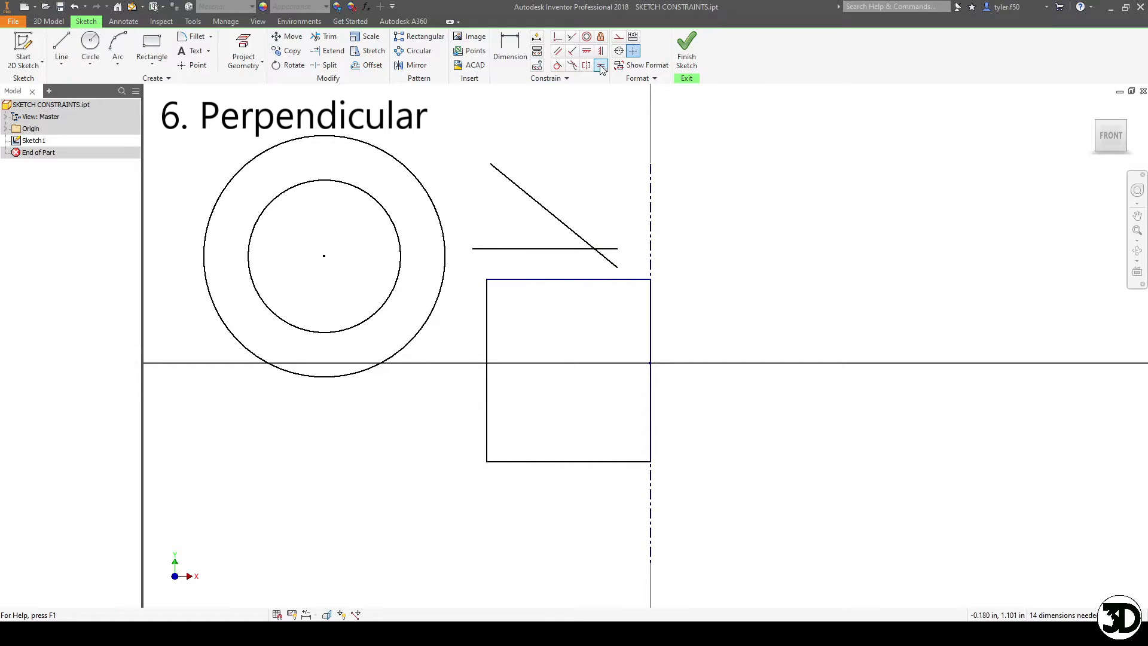
# - Make the sloping line perpendicular to the horizontal line and move it up so it ends just below that line
pyautogui.click(573, 53)
pyautogui.click(558, 220)
pyautogui.click(545, 252)
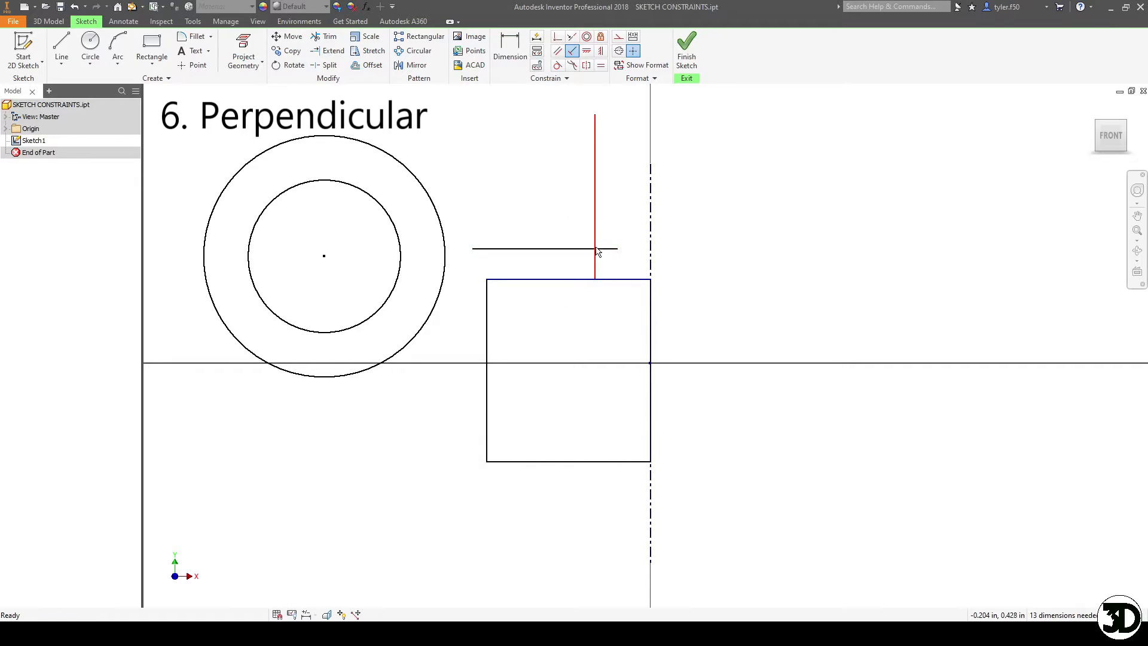
pyautogui.press('Escape')
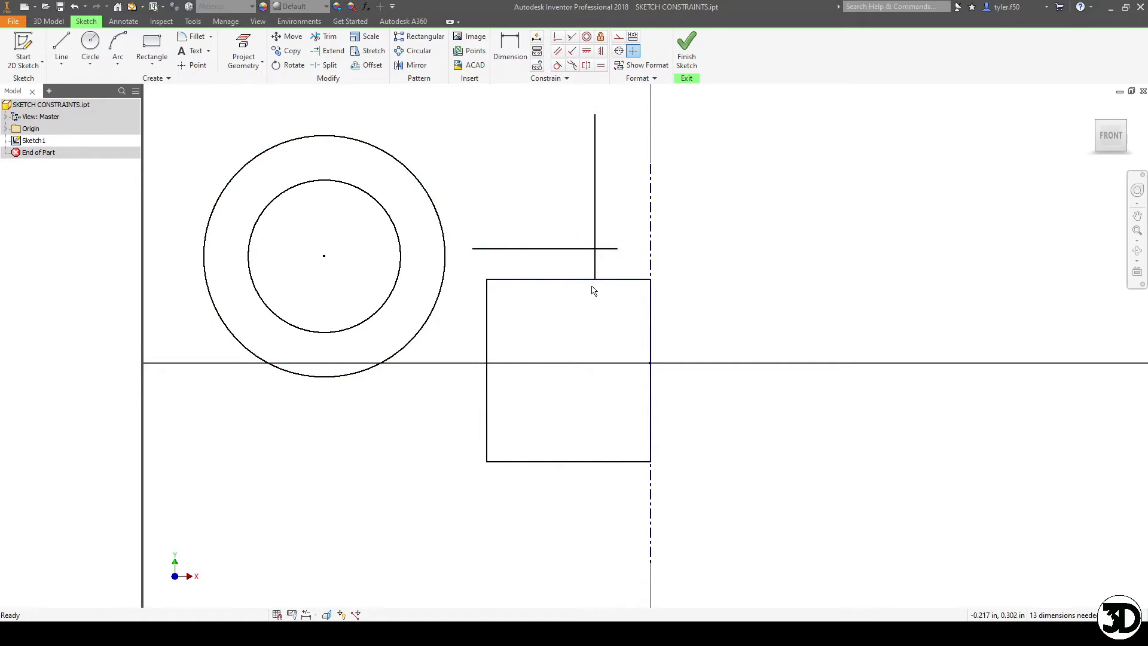
pyautogui.moveTo(595, 256); pyautogui.dragTo(605, 246)
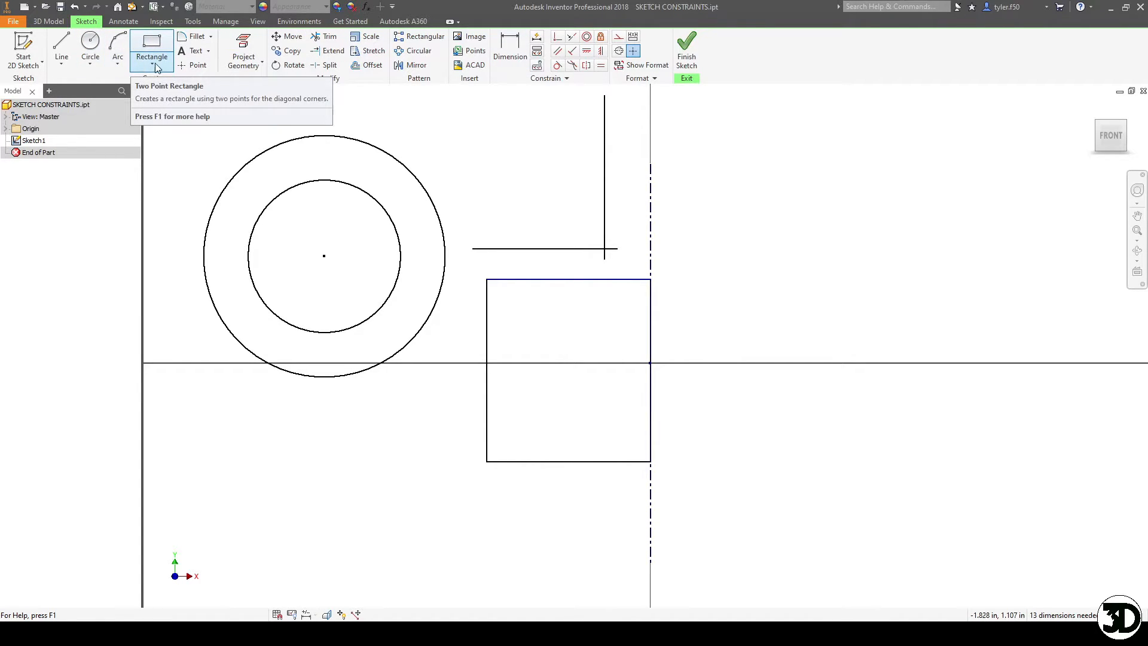
# - Draw a closed irregular four-sided shape from connected lines, right of the centerline and above the horizontal axis
pyautogui.click(50, 54)
pyautogui.click(847, 270)
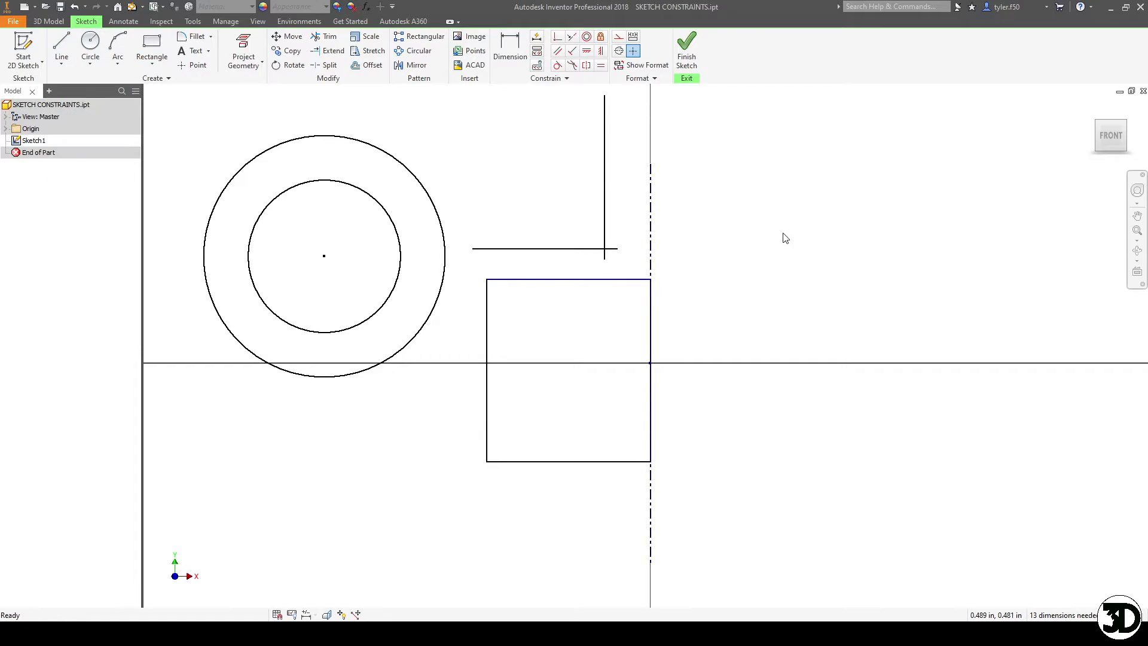
pyautogui.click(62, 47)
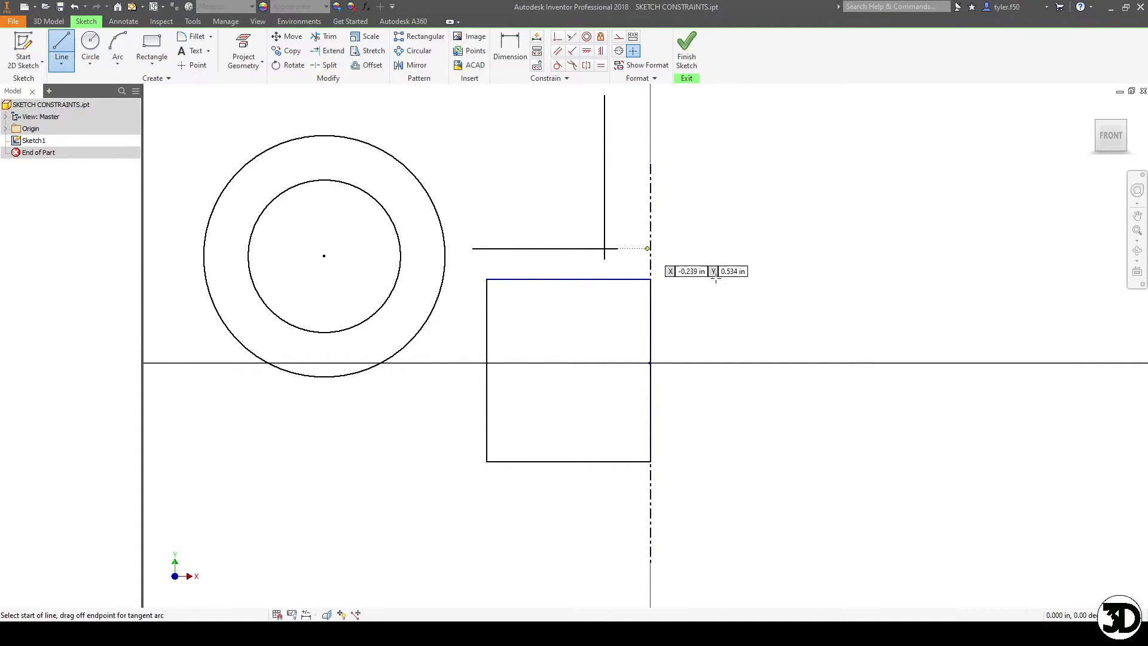
pyautogui.click(736, 248)
pyautogui.click(769, 340)
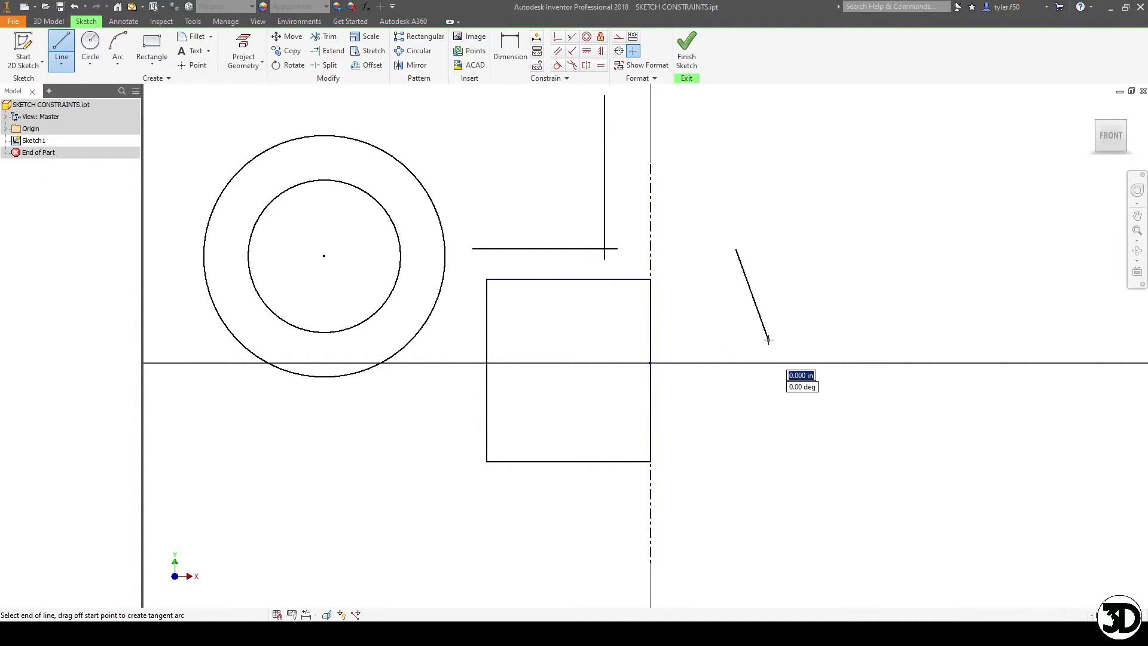
pyautogui.click(895, 280)
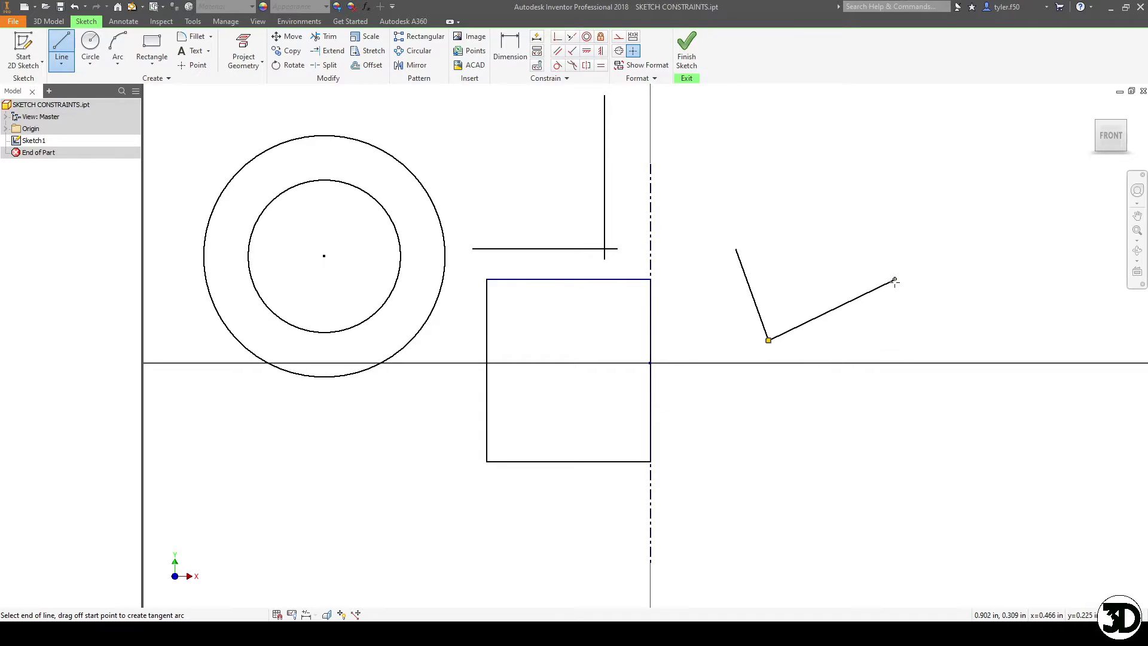
pyautogui.click(836, 231)
pyautogui.click(738, 248)
pyautogui.press('Escape')
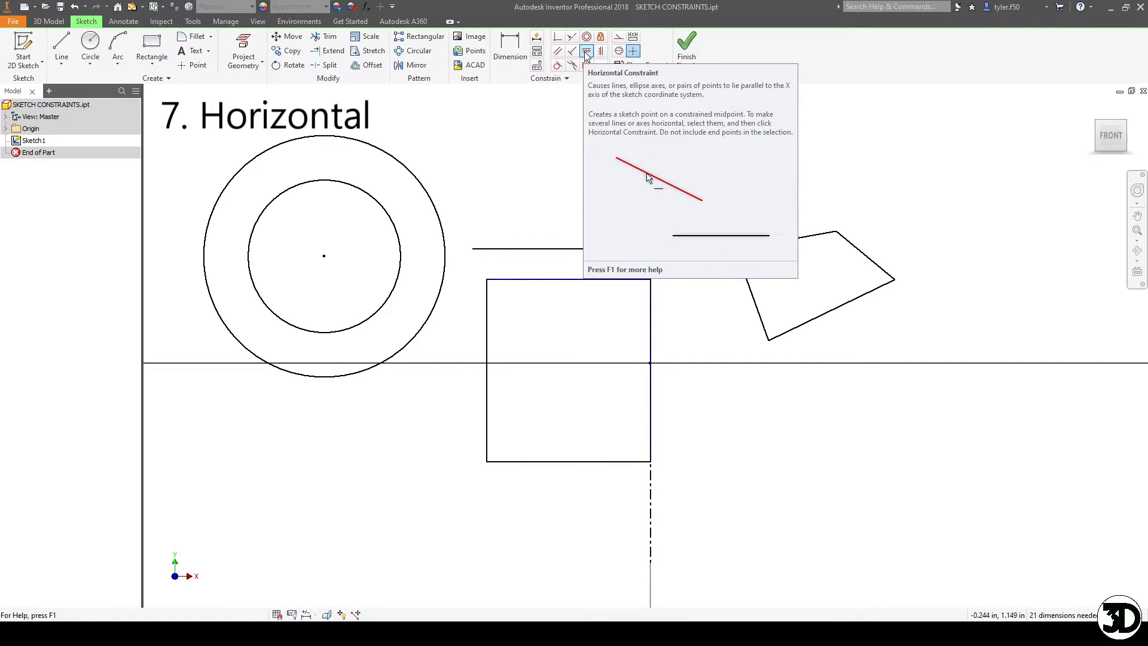
# - Align the four-sided shape's lowest corner horizontally with the origin and make its bottom edge horizontal
pyautogui.click(585, 52)
pyautogui.click(769, 341)
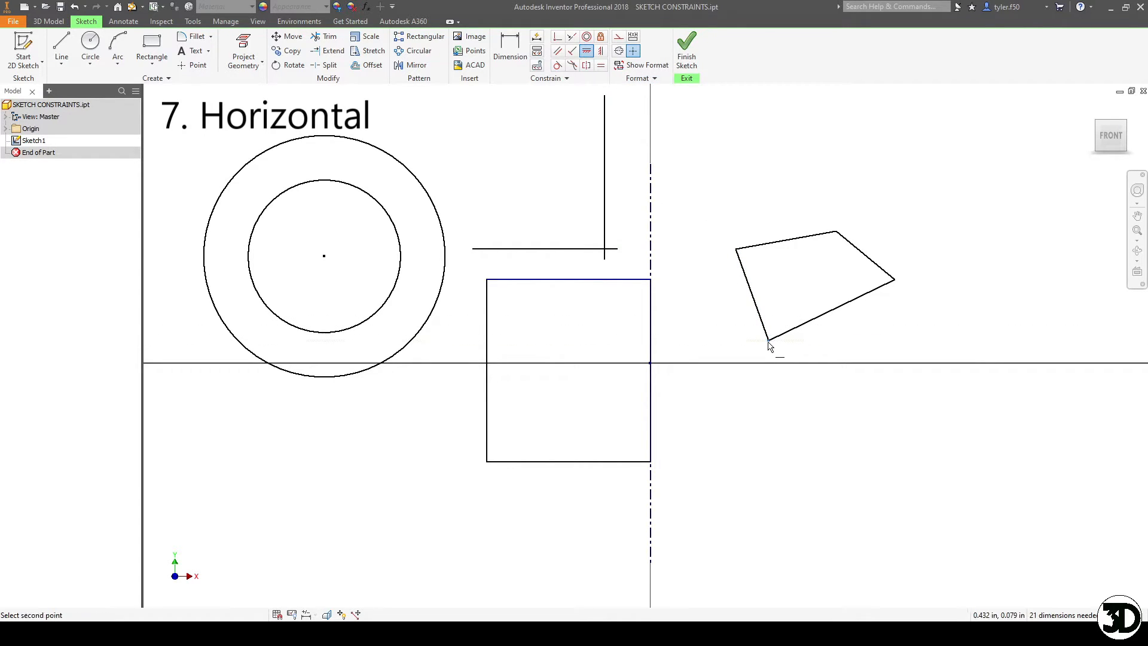
pyautogui.click(651, 364)
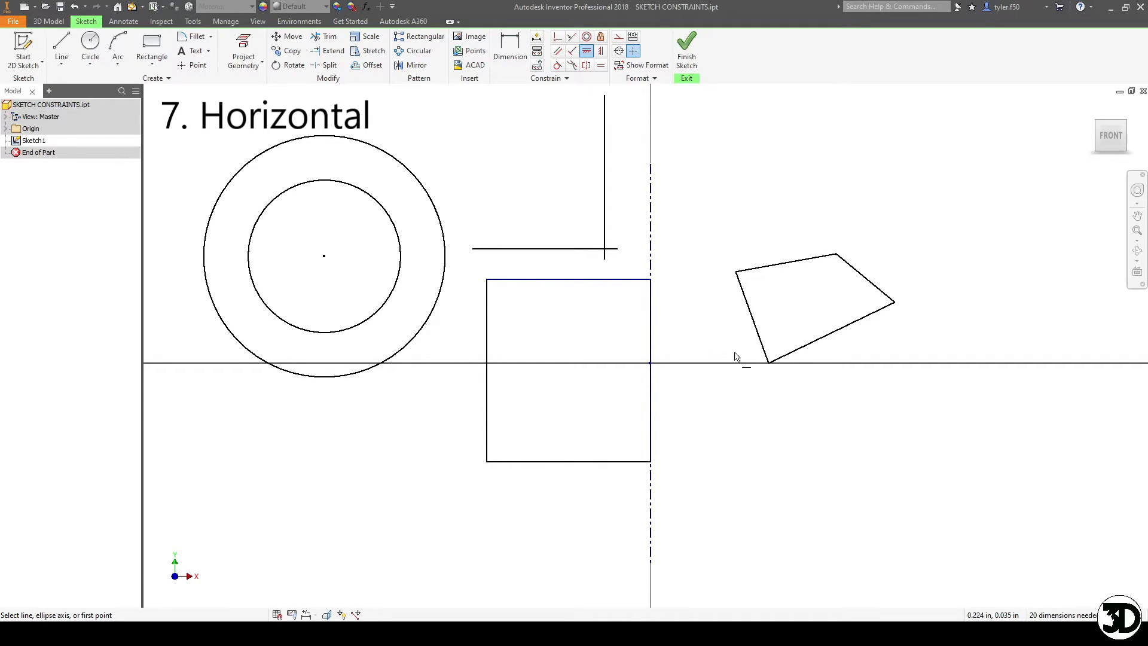
pyautogui.click(788, 361)
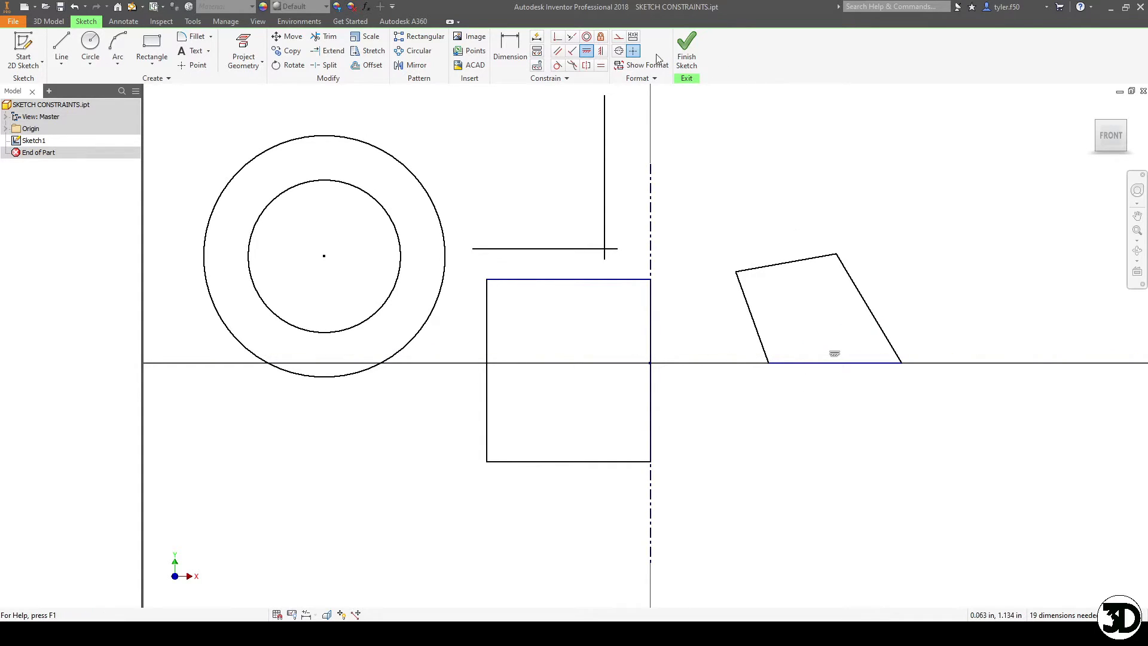
# - Align the four-sided shape's upper-left corner vertically with the origin and make its right edge vertical
pyautogui.click(602, 52)
pyautogui.click(737, 274)
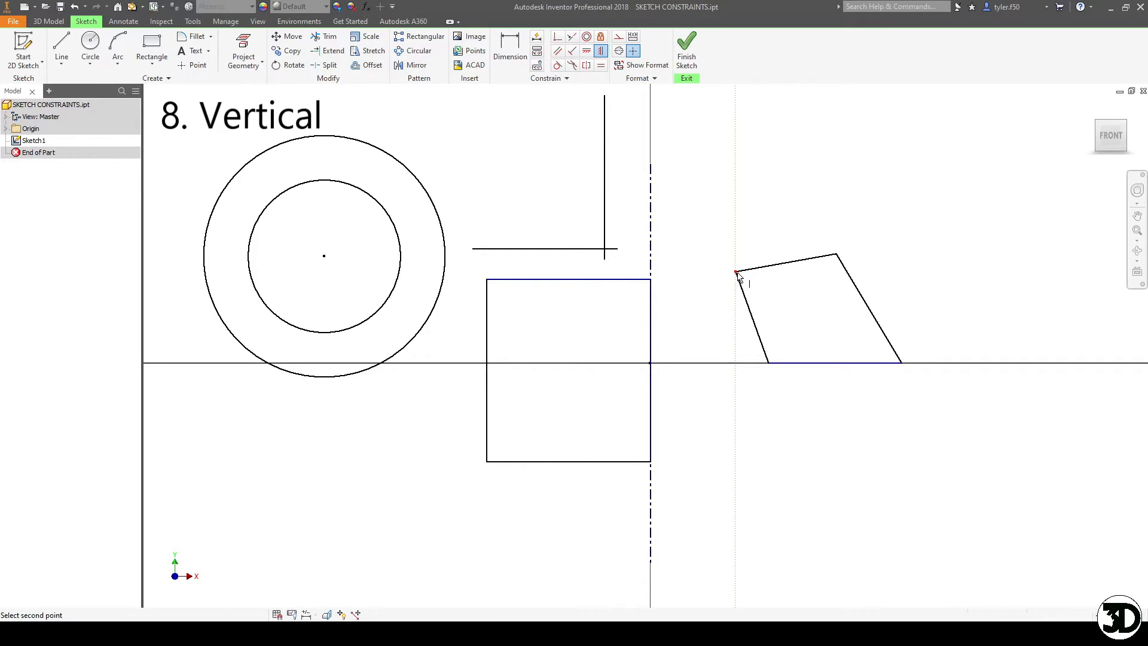
pyautogui.click(651, 363)
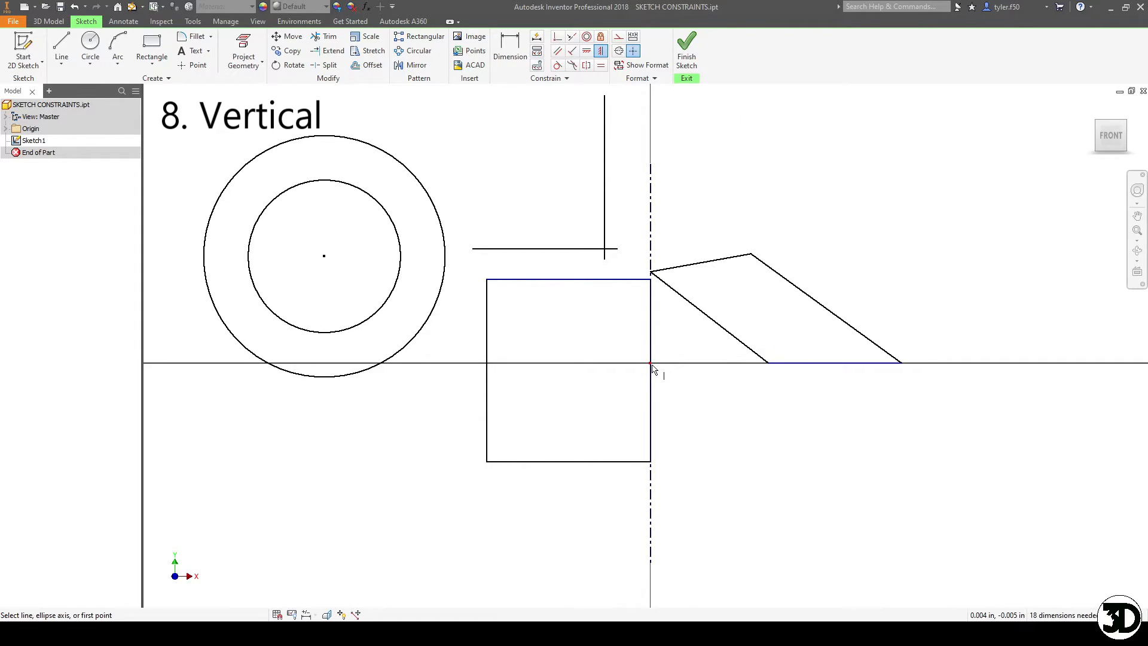
pyautogui.click(883, 351)
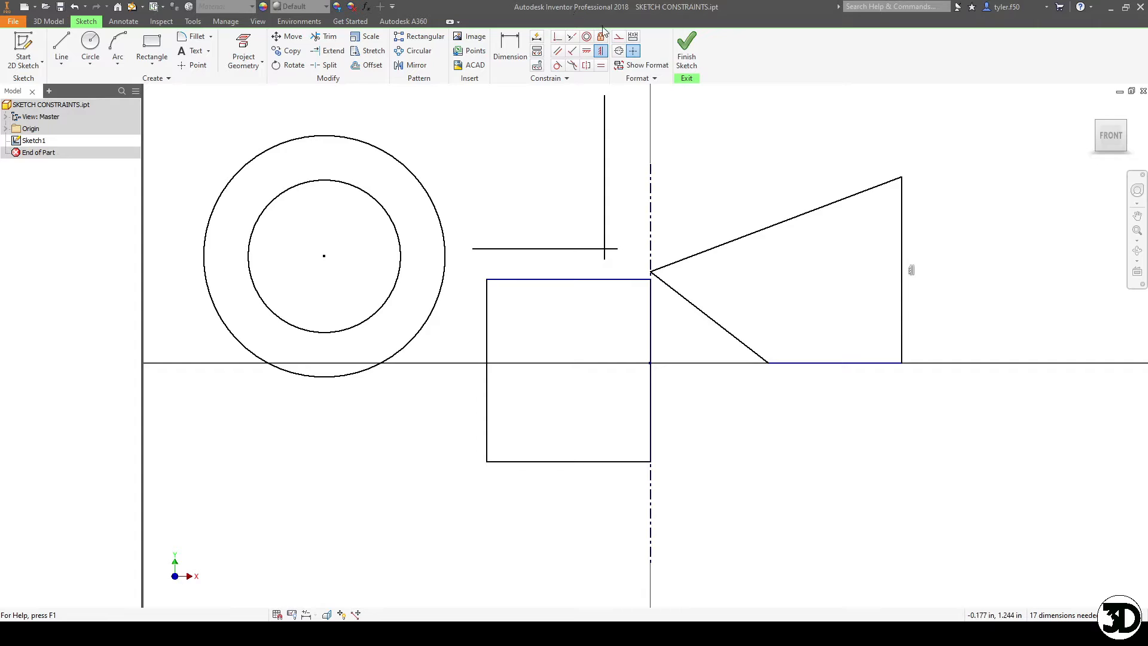
# - Make the outer circle tangent to the rectangle's left edge and move the circles' shared center down onto the horizontal axis
pyautogui.click(558, 66)
pyautogui.click(558, 66)
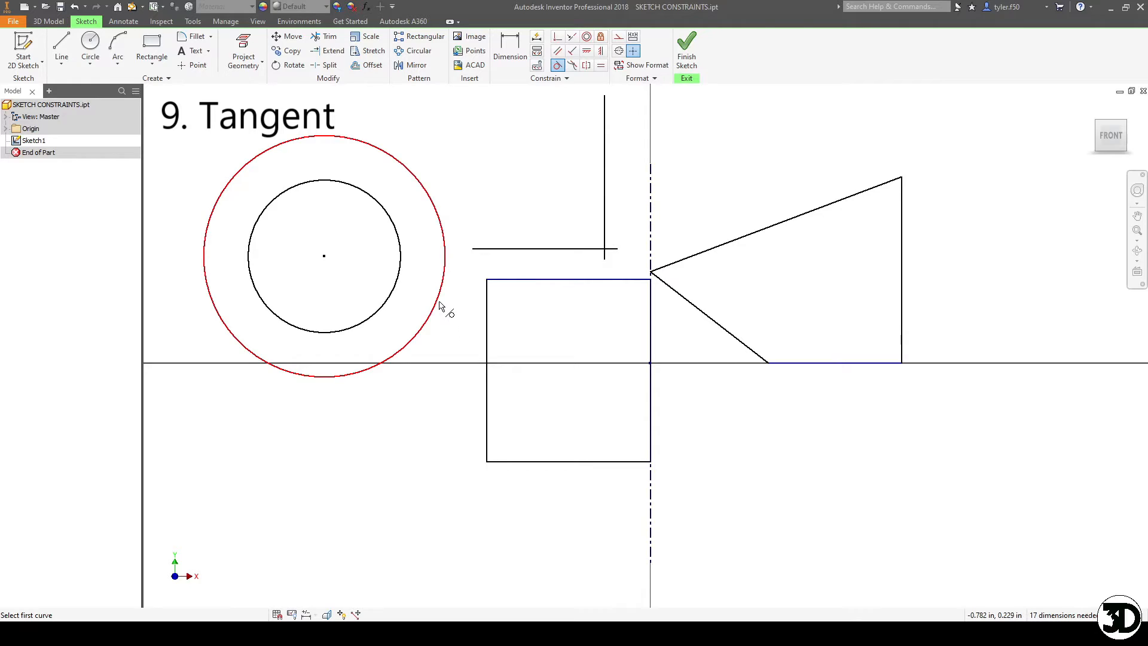
pyautogui.click(560, 66)
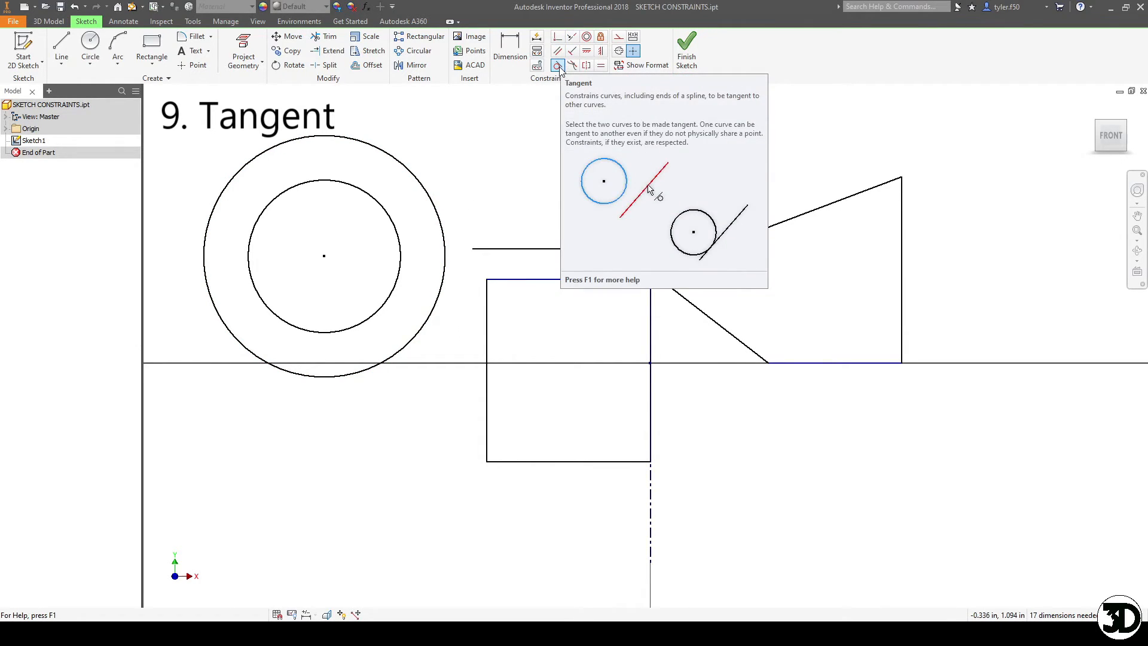
pyautogui.click(558, 65)
pyautogui.click(439, 293)
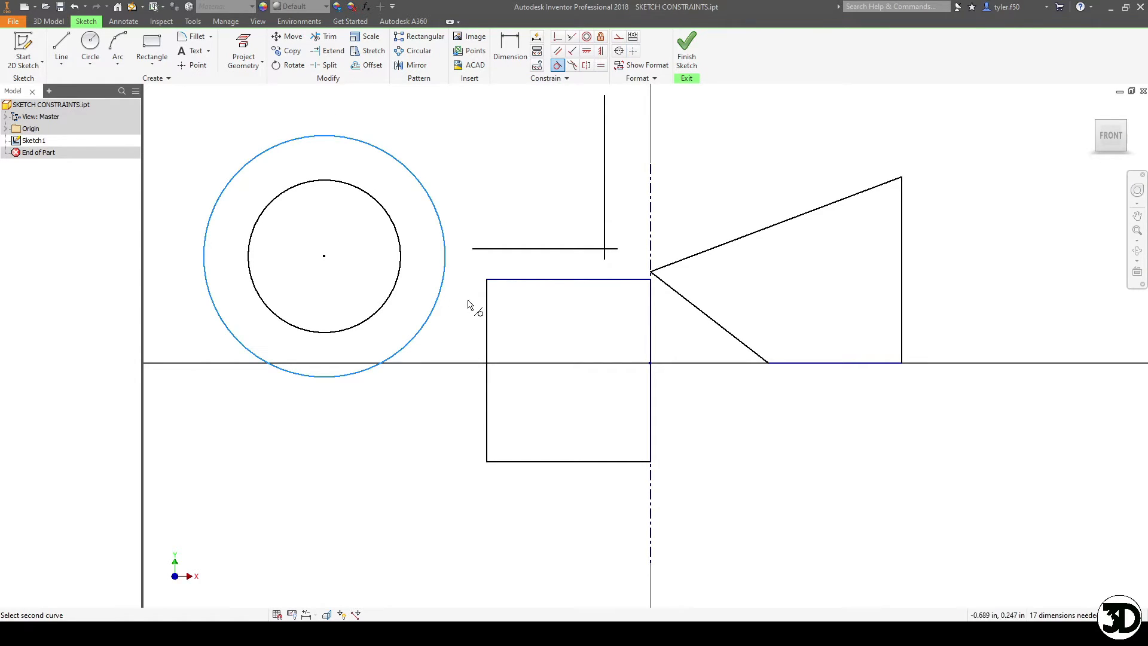
pyautogui.click(489, 320)
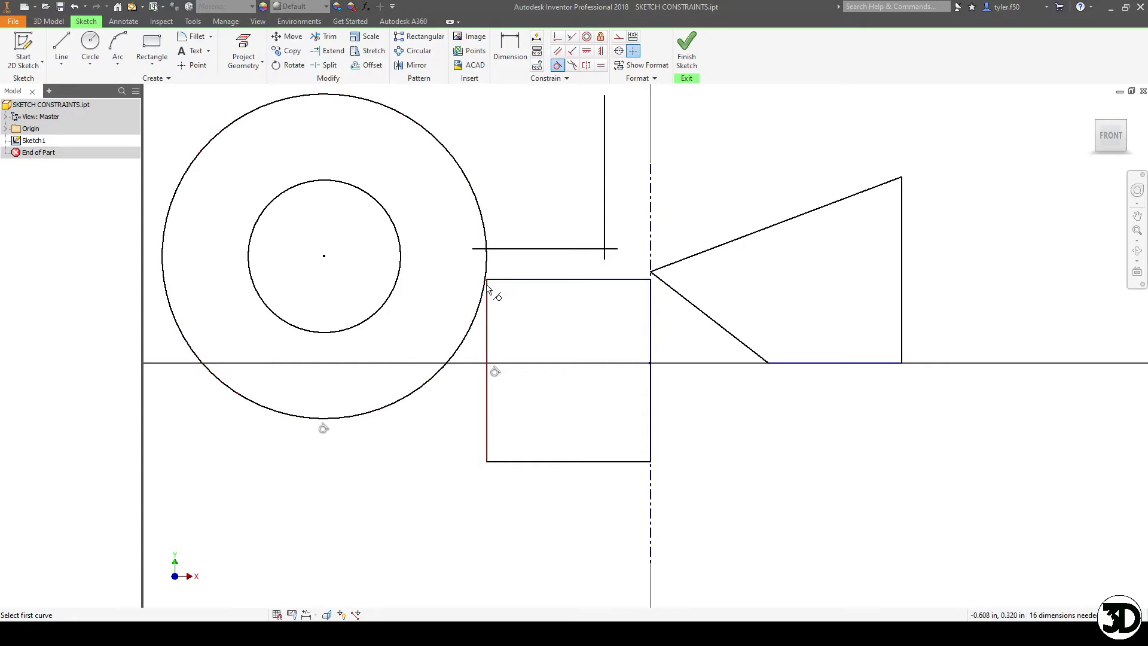
pyautogui.moveTo(327, 256); pyautogui.dragTo(368, 363)
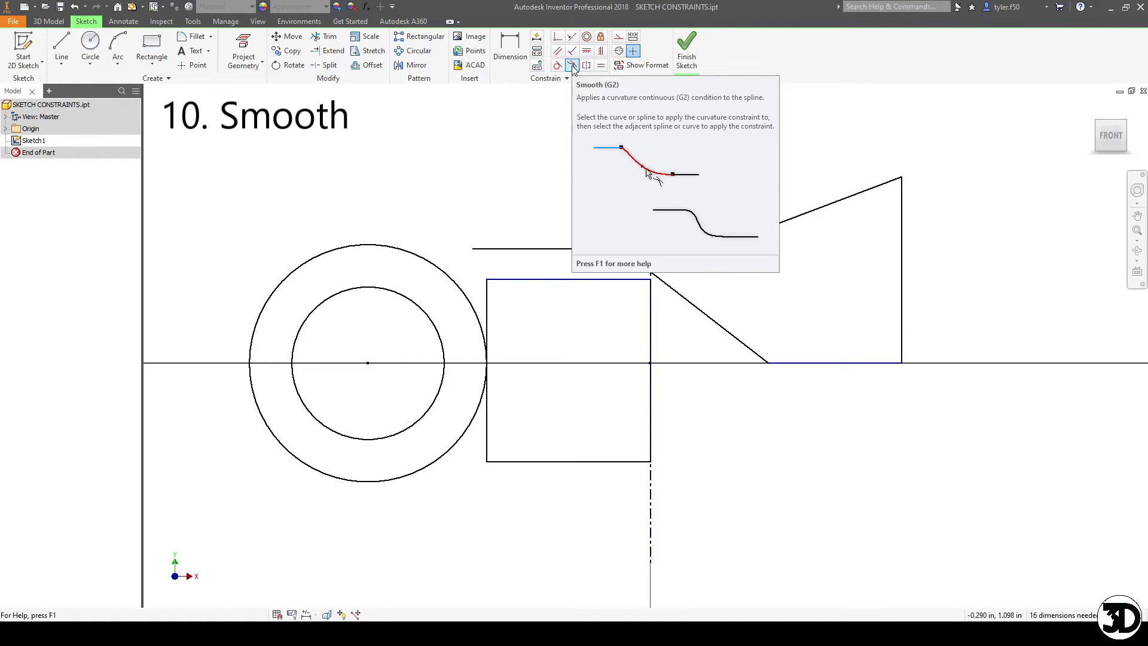
# - Draw two separate horizontal lines above the circles, the second one lower and farther right than the first
pyautogui.click(61, 51)
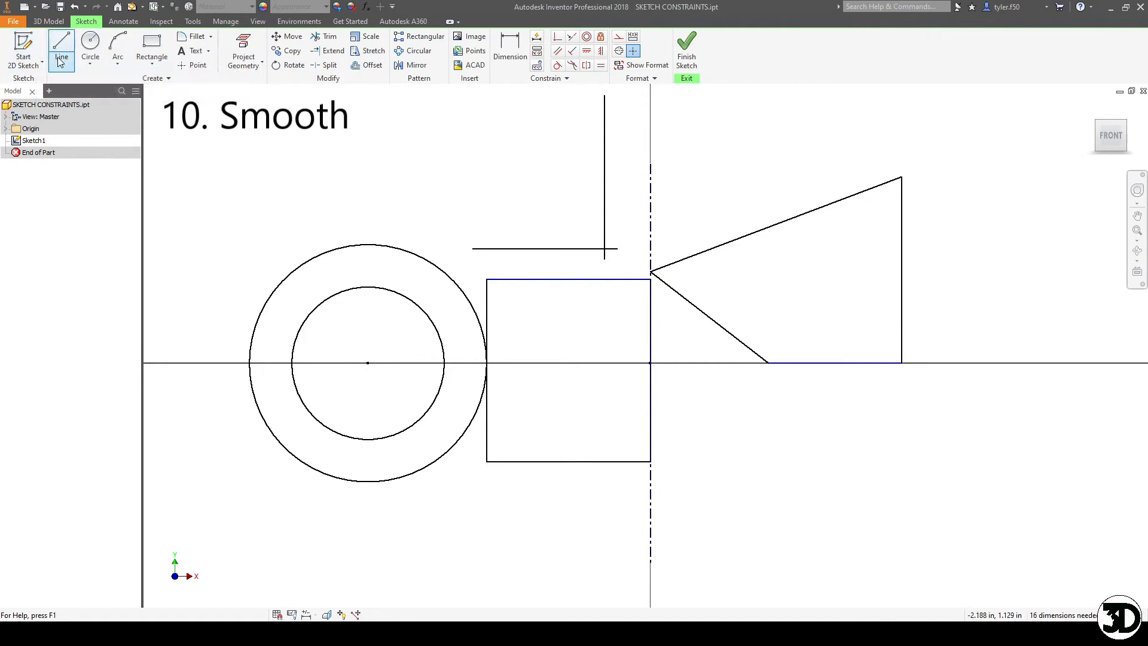
pyautogui.click(263, 126)
pyautogui.click(348, 125)
pyautogui.press('Escape')
pyautogui.press('l')
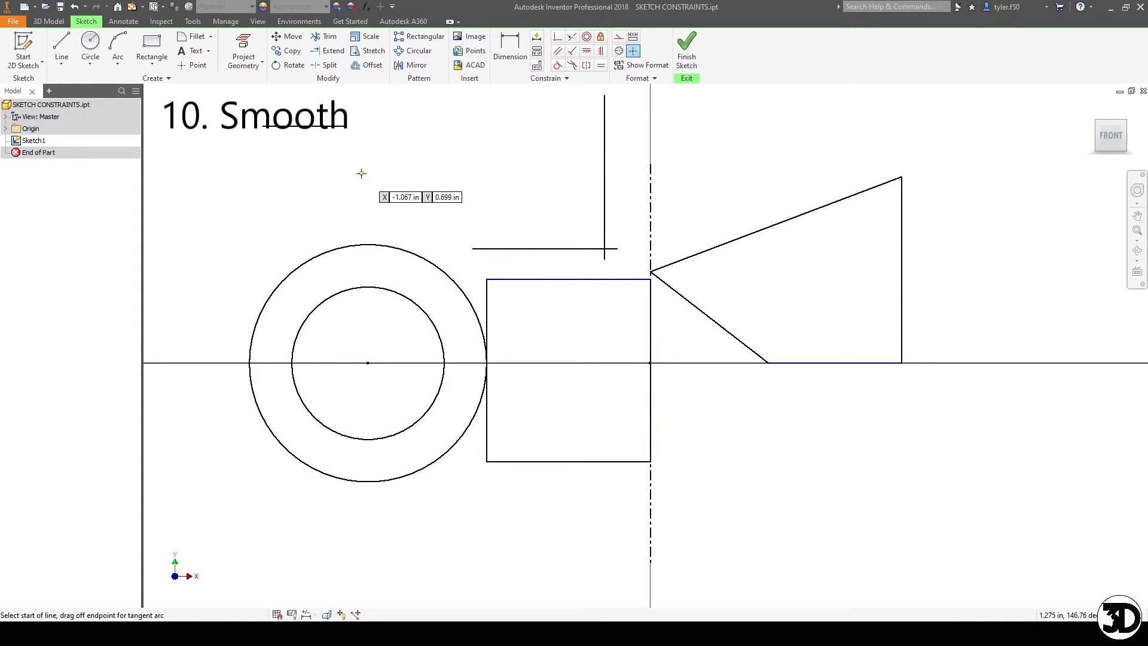
pyautogui.click(423, 183)
pyautogui.click(538, 183)
pyautogui.press('Escape')
pyautogui.click(70, 66)
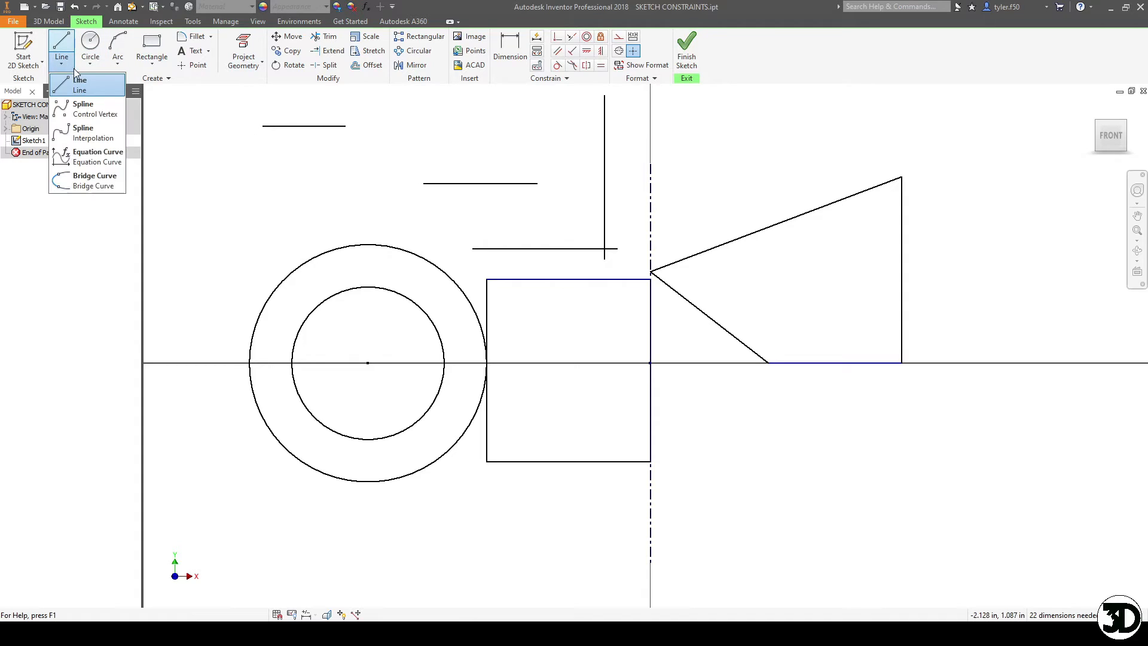
pyautogui.click(80, 133)
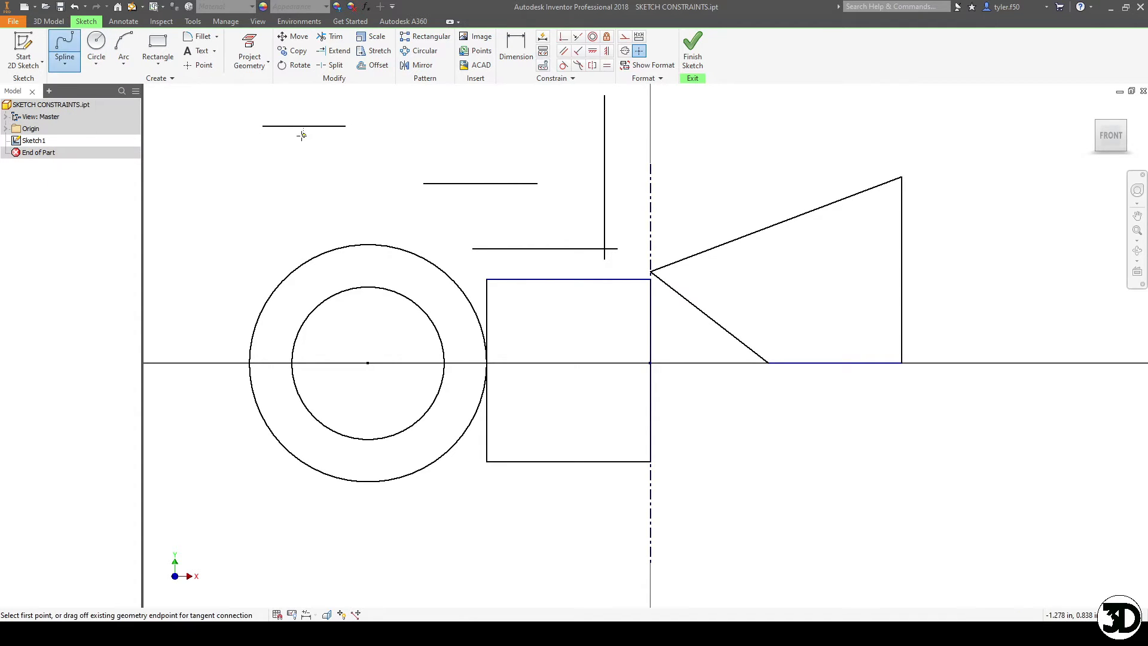
pyautogui.click(349, 126)
pyautogui.click(423, 183)
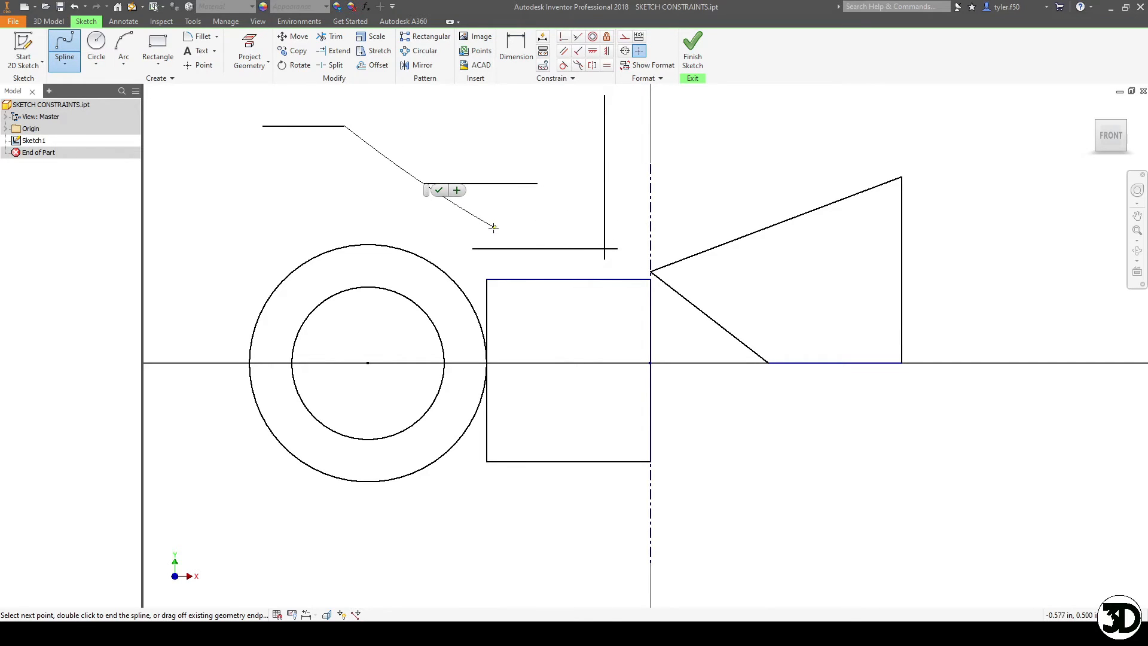
pyautogui.press('Escape')
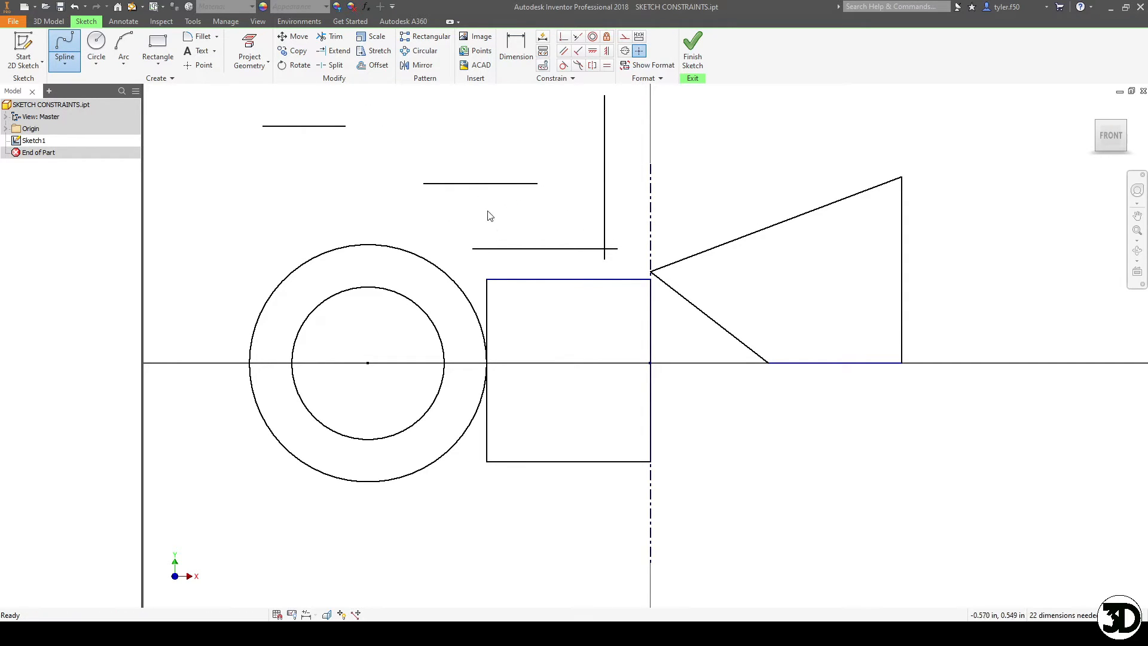
# - Draw an interpolation spline from the upper line's right end through an intermediate point to the lower line's left end
pyautogui.click(65, 51)
pyautogui.click(345, 126)
pyautogui.click(387, 167)
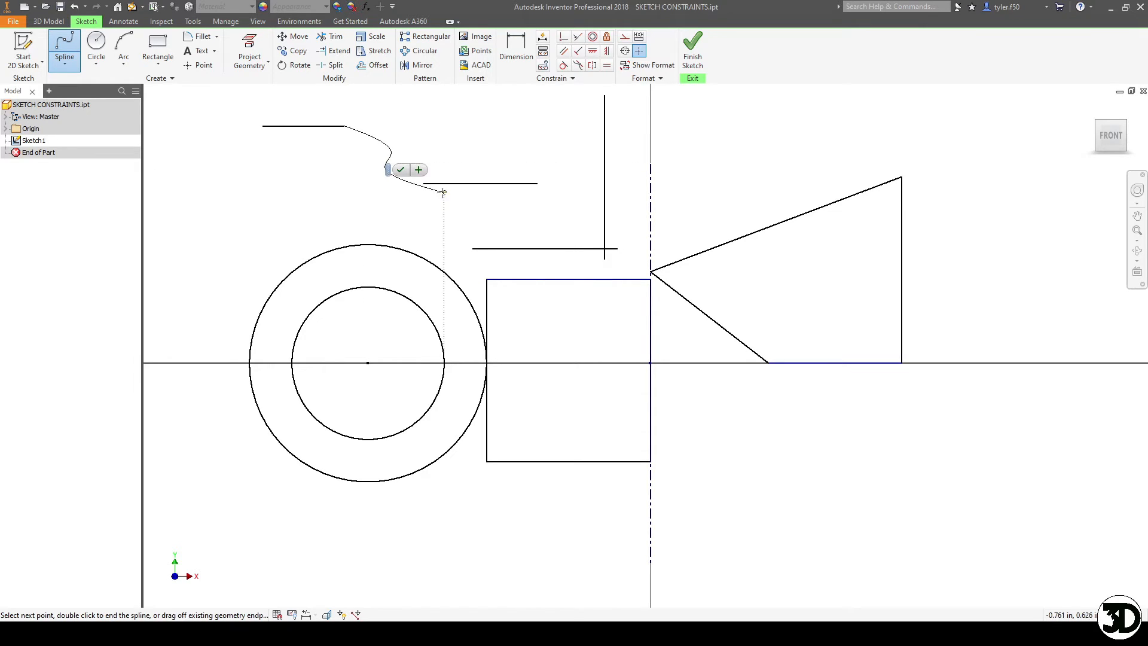
pyautogui.click(424, 184)
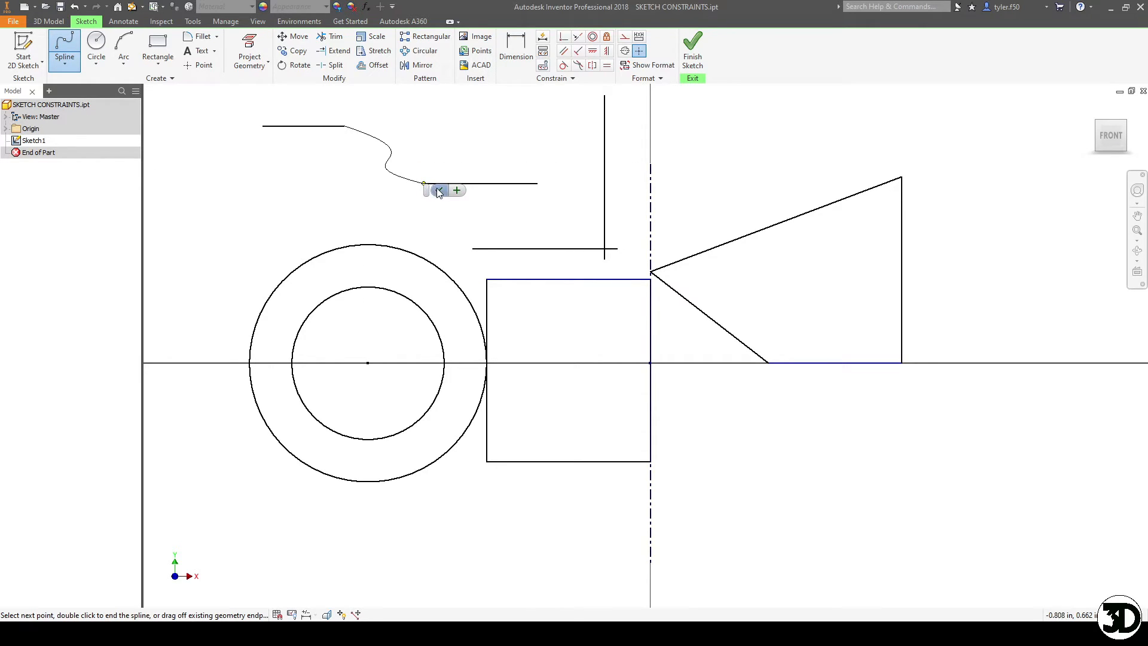
pyautogui.click(436, 188)
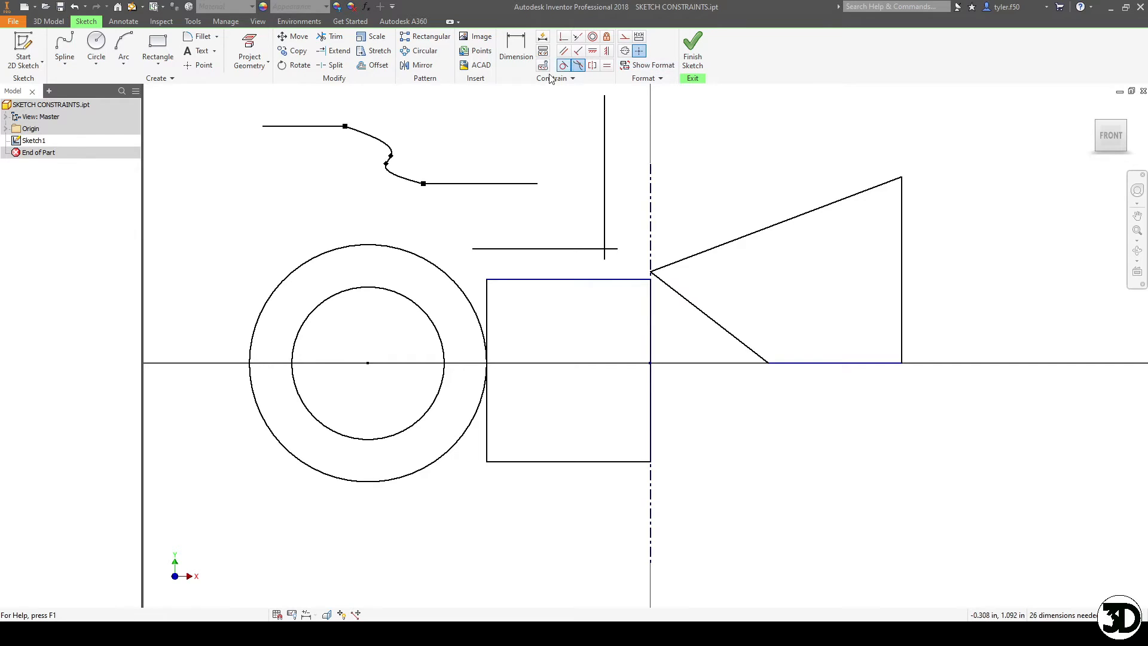
# - Apply the Smooth (G2) constraint between the spline and both horizontal lines, and delete the spline's intermediate points
pyautogui.click(353, 131)
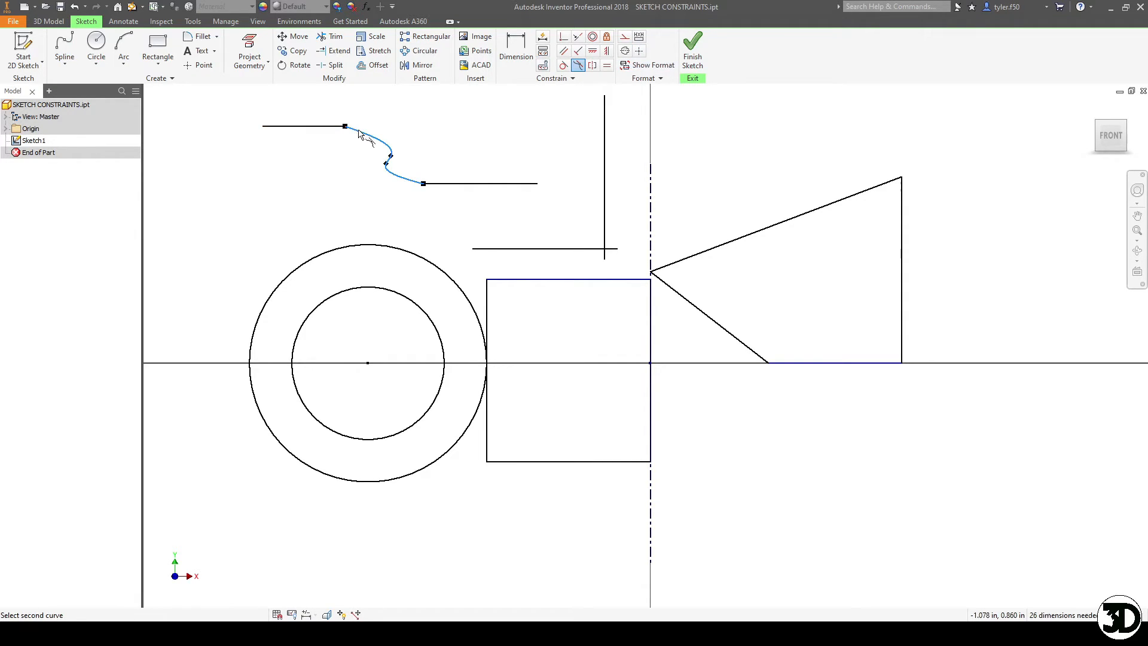
pyautogui.click(335, 126)
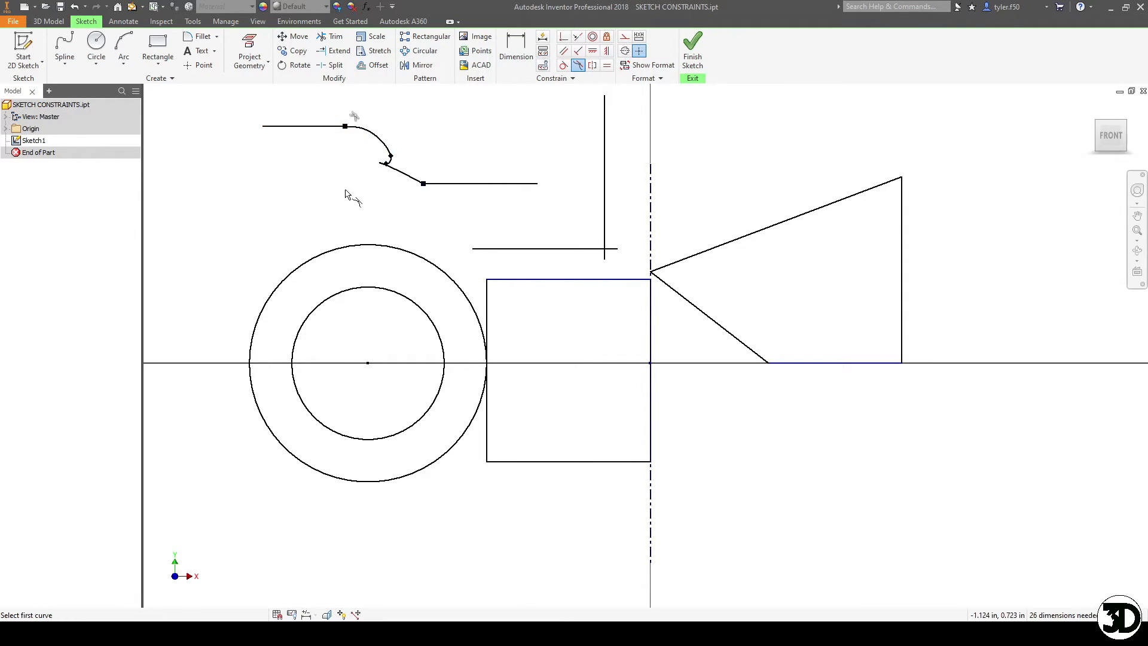
pyautogui.click(419, 182)
pyautogui.click(443, 189)
pyautogui.press('Escape')
pyautogui.scroll(3, 430, 172)
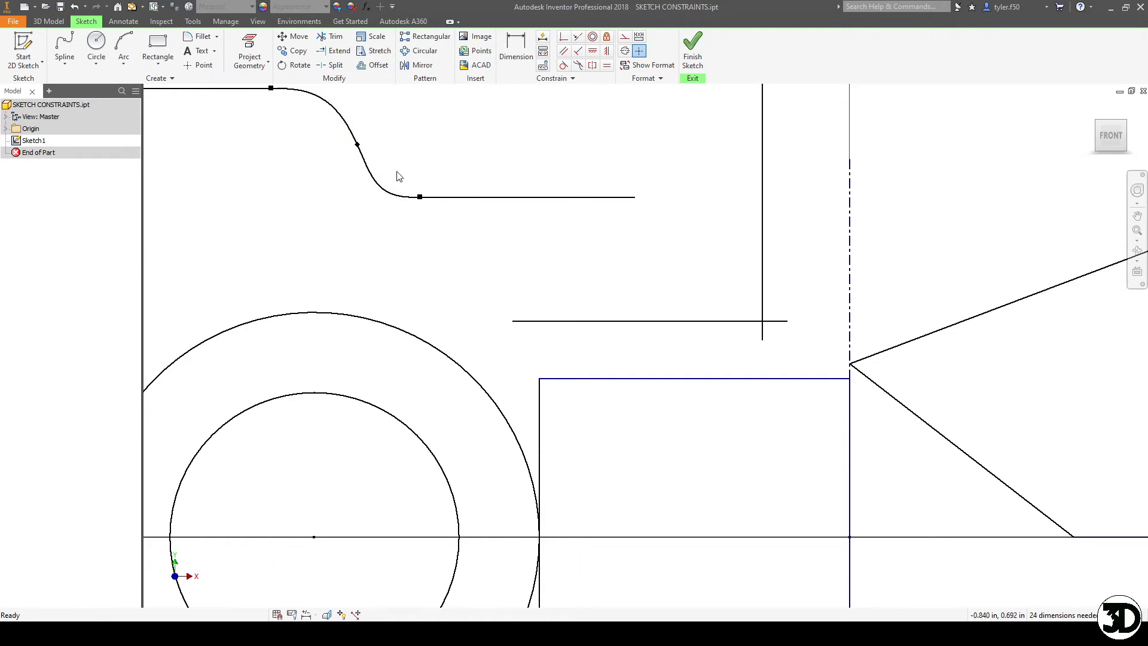
pyautogui.click(357, 145)
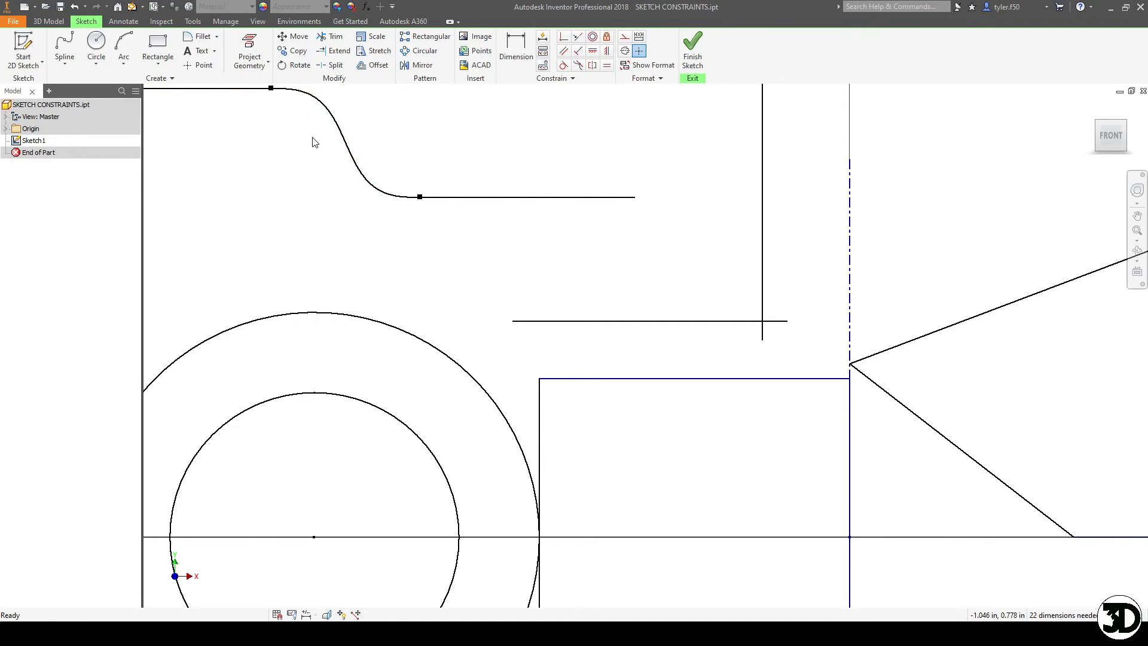
# - Draw a vertical line about 1 in long right of the four-sided shape, with a diagonal line rising left from its lower end
pyautogui.moveTo(316, 142); pyautogui.dragTo(349, 182, button='middle')
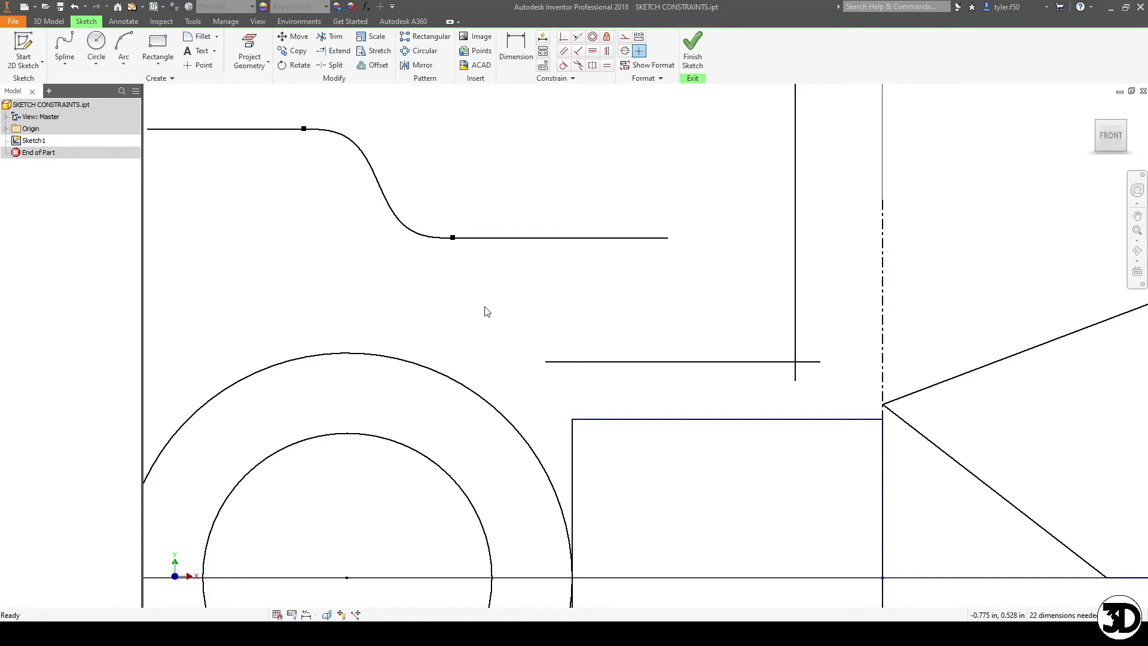
pyautogui.scroll(-6, 623, 233)
pyautogui.moveTo(448, 253); pyautogui.dragTo(477, 240, button='middle')
pyautogui.scroll(3, 478, 241)
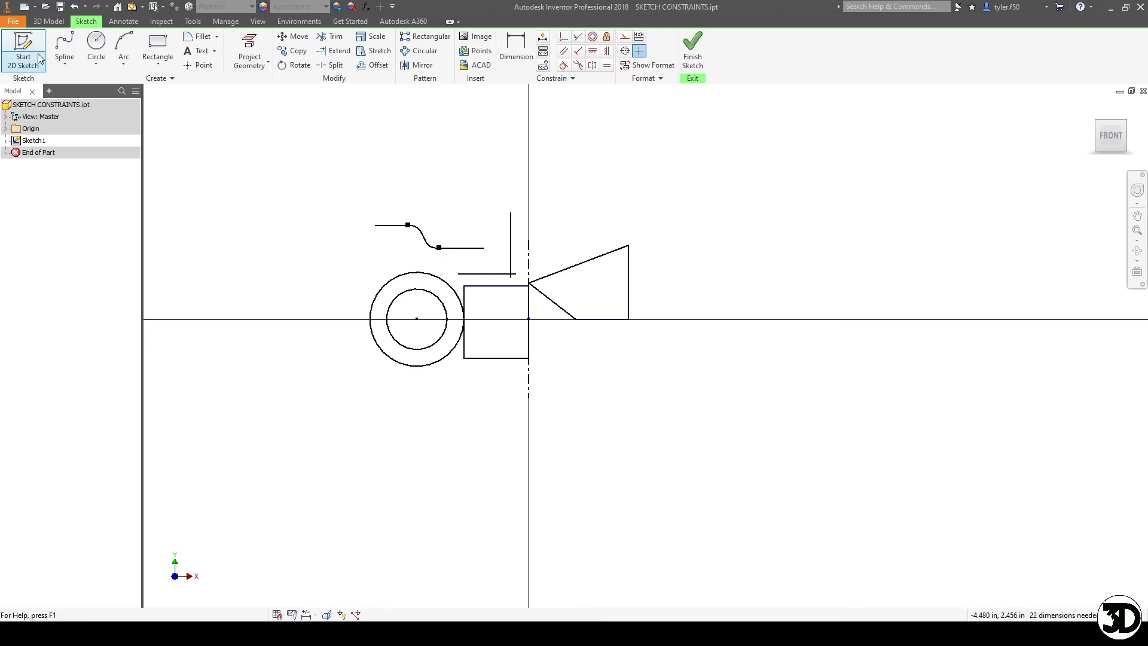
pyautogui.click(64, 63)
pyautogui.click(72, 80)
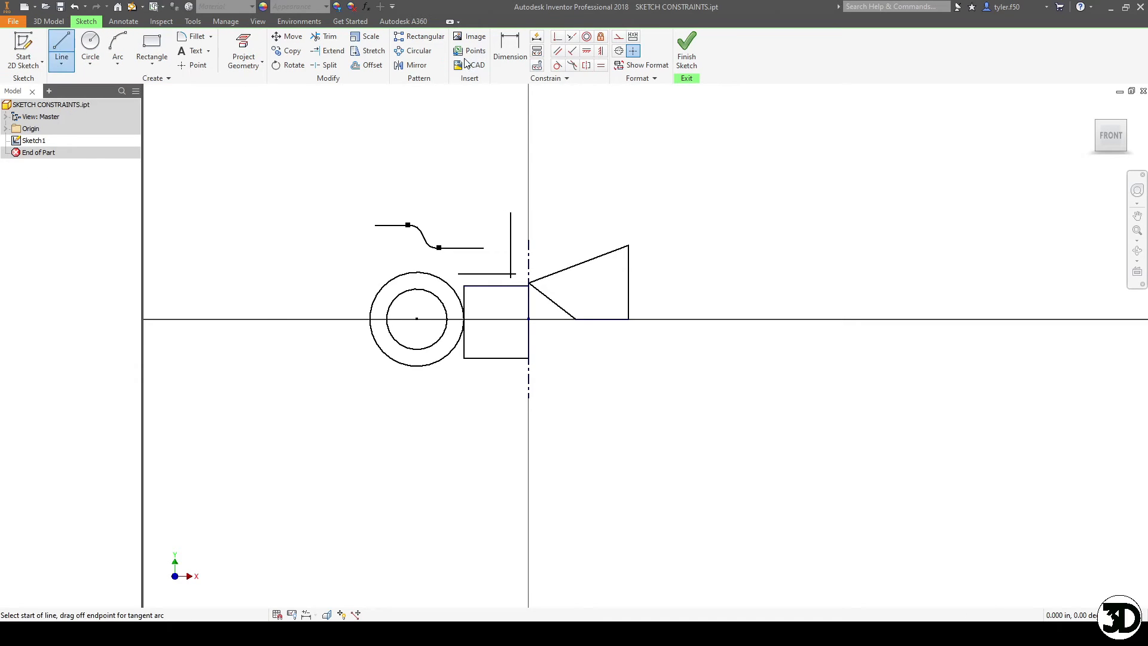
pyautogui.click(719, 174)
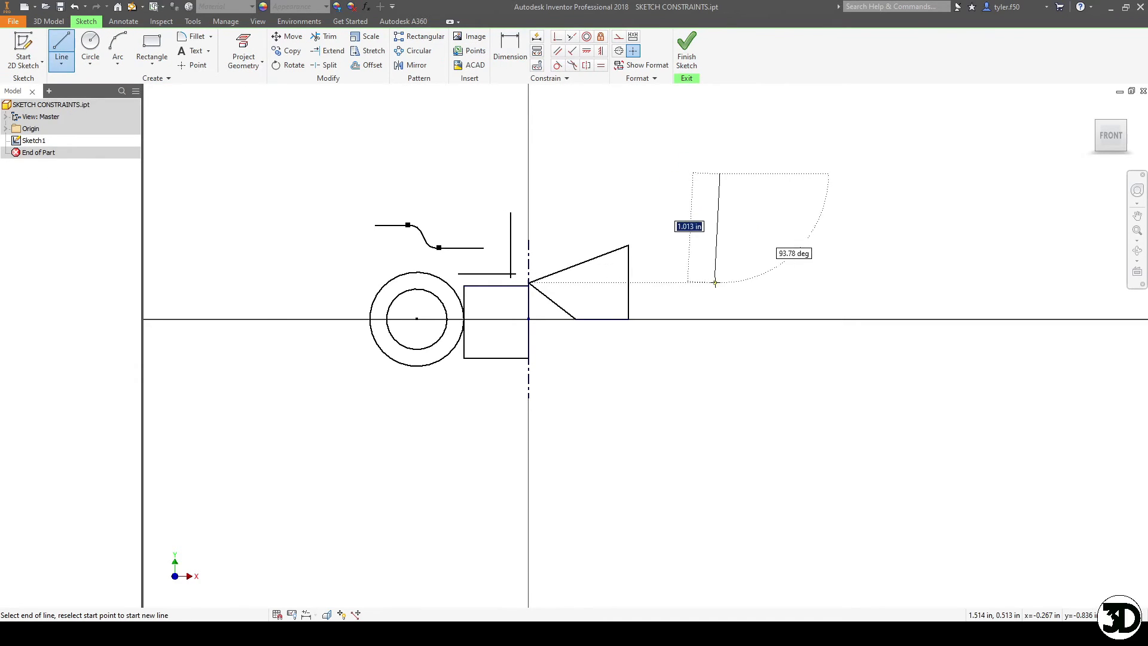
pyautogui.click(719, 282)
pyautogui.click(672, 228)
pyautogui.press('Escape')
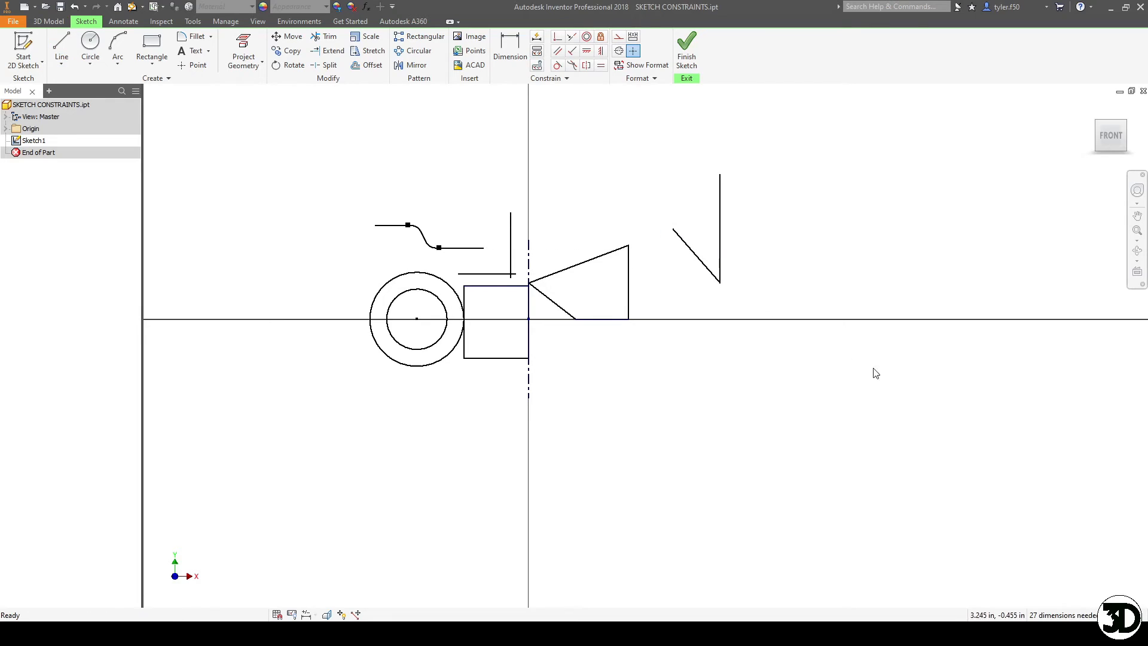
# - Draw a second diagonal line from the vertical line's lower end, rising to the right
pyautogui.press('l')
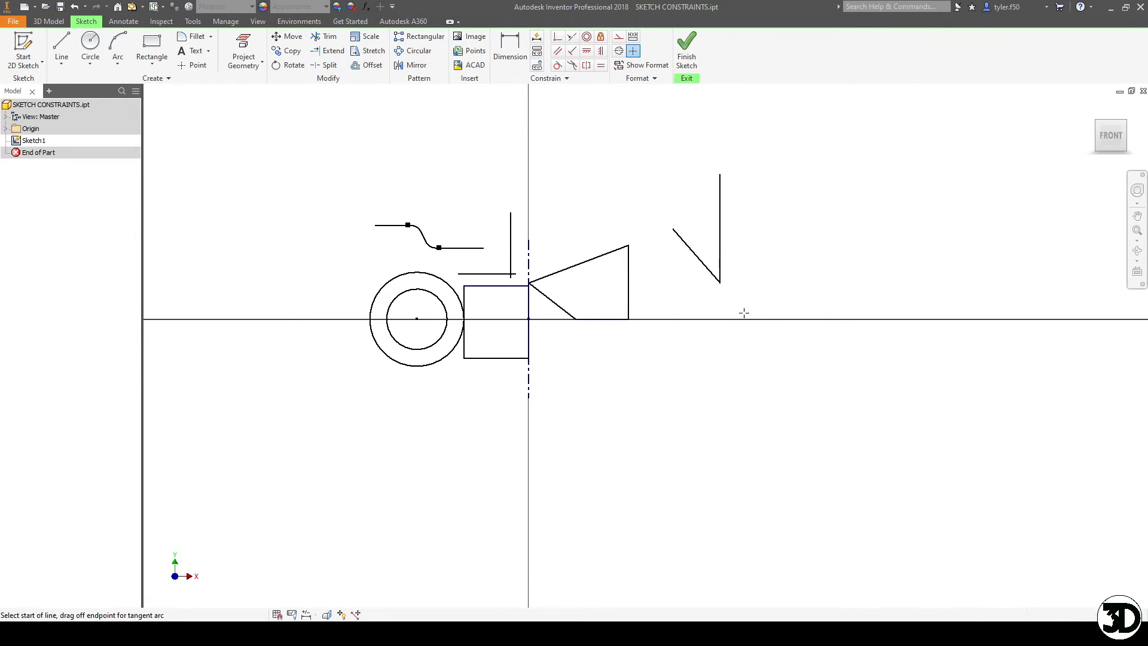
pyautogui.click(719, 282)
pyautogui.click(766, 237)
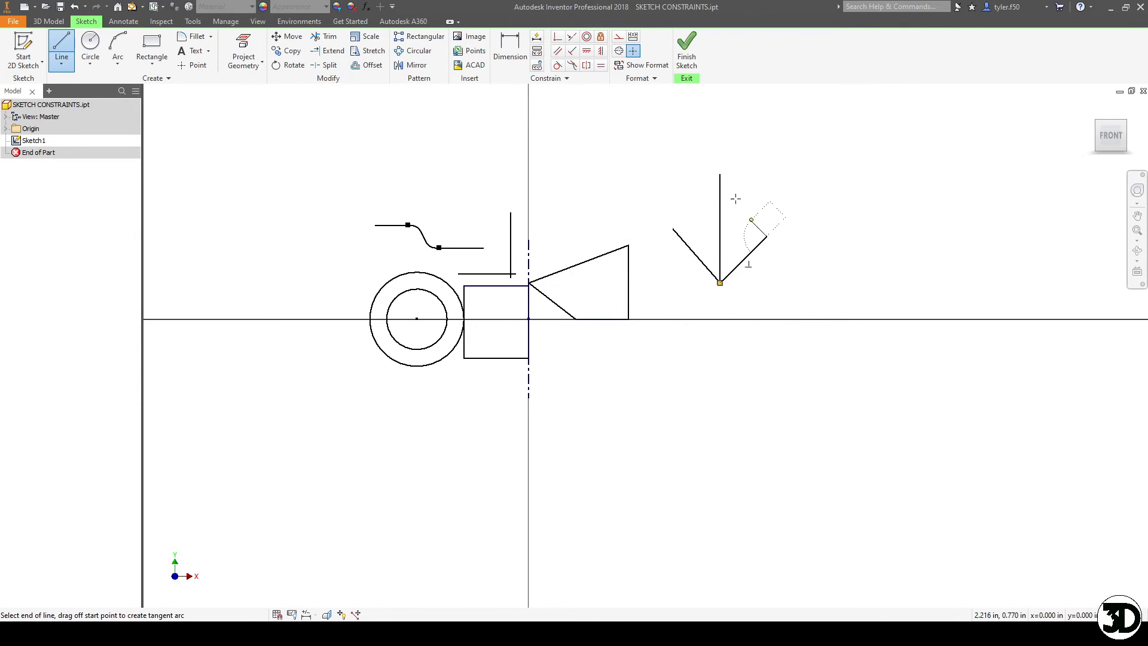
pyautogui.press('Escape')
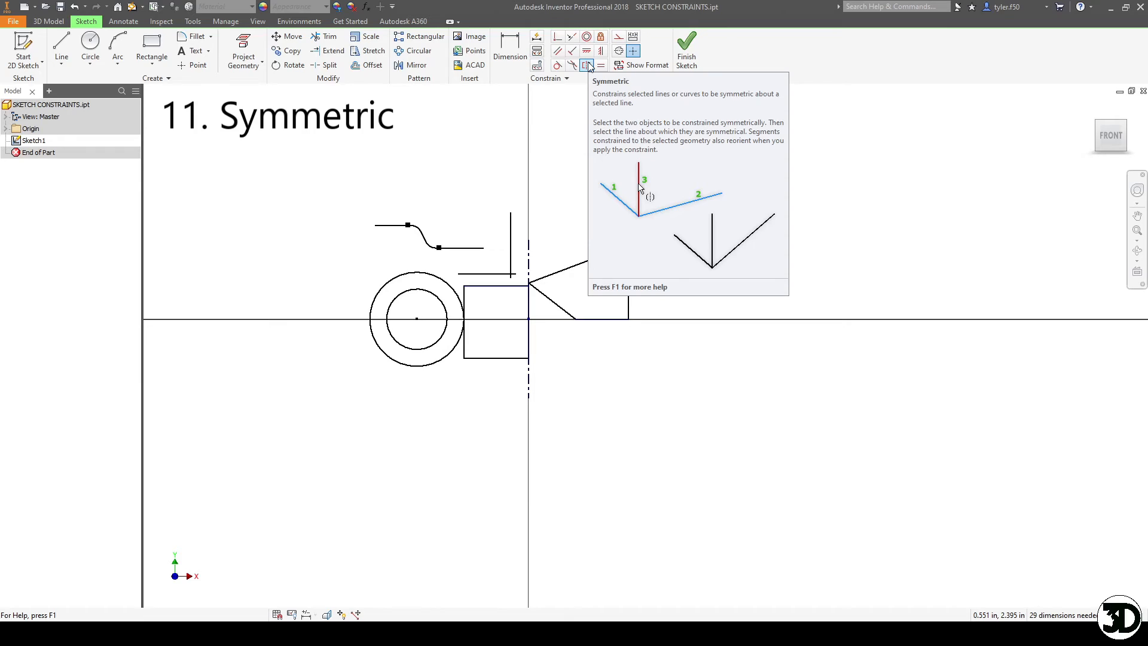
# - Make the two diagonal lines symmetric about the vertical line and stretch the right diagonal's free end up and outward
pyautogui.click(587, 66)
pyautogui.click(707, 269)
pyautogui.click(740, 264)
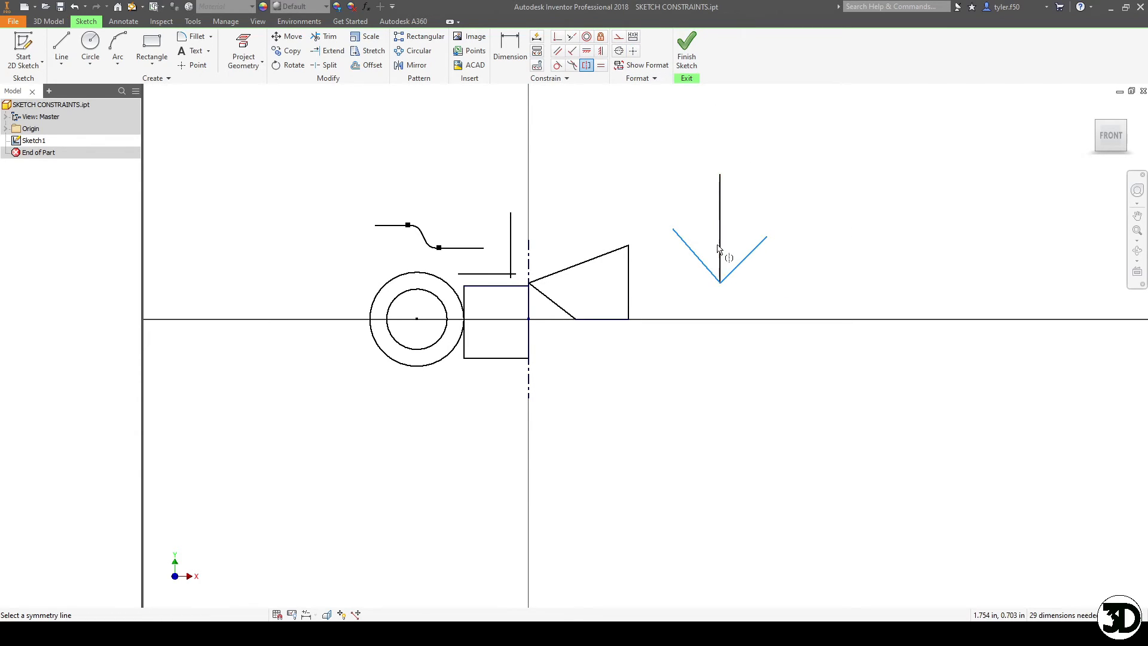
pyautogui.click(721, 225)
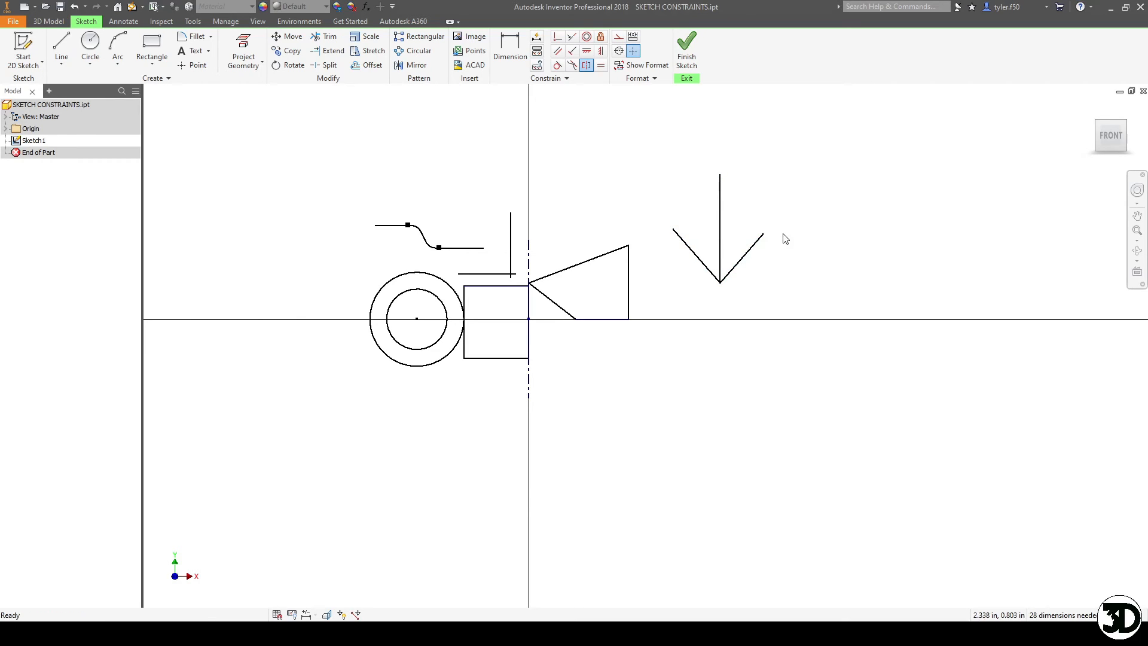
pyautogui.moveTo(768, 240); pyautogui.dragTo(791, 213)
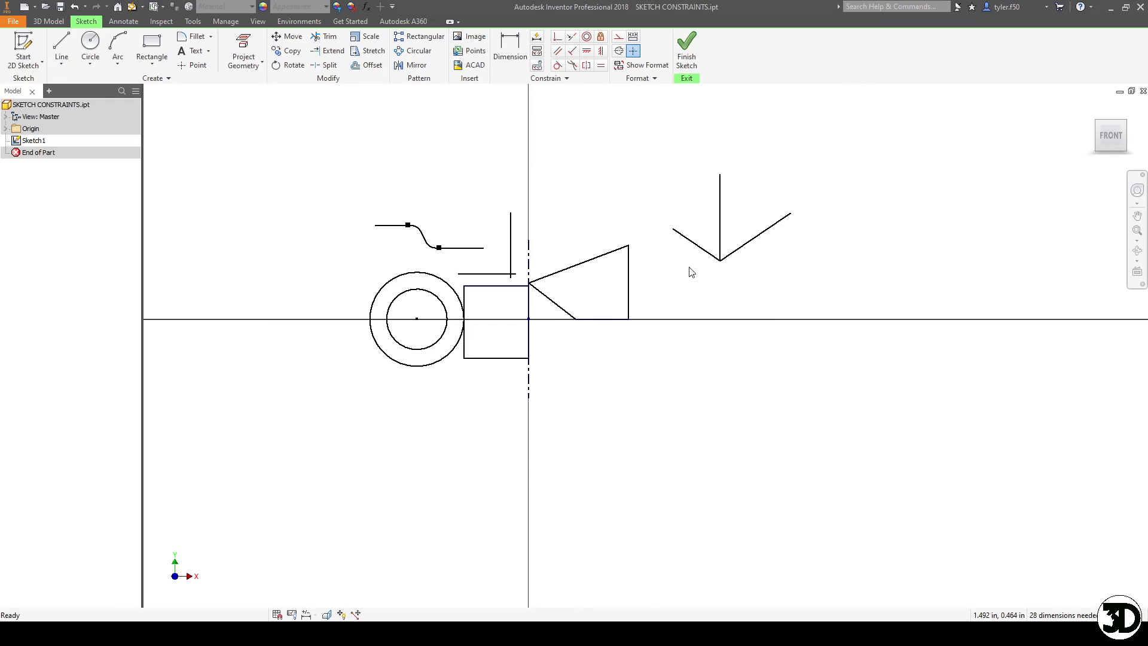
# - Fix the vertical line between the diagonals in place and move the right diagonal's free end slightly inward
pyautogui.click(601, 38)
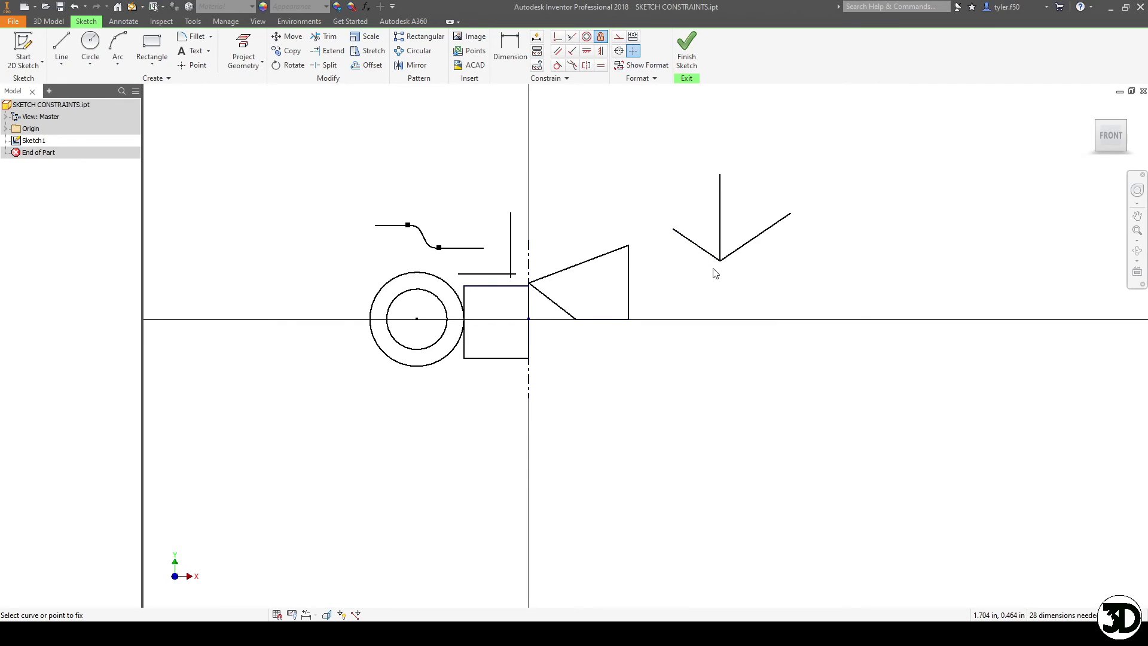
pyautogui.press('Escape')
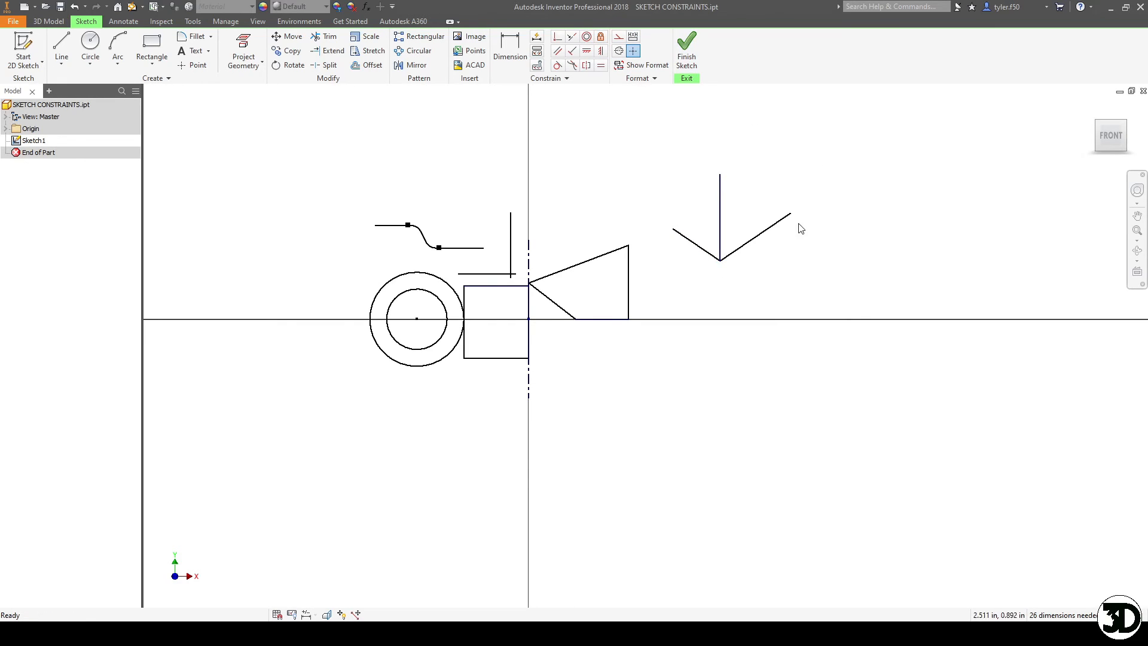
pyautogui.moveTo(791, 214)
pyautogui.mouseDown()
pyautogui.moveTo(743, 205)
pyautogui.moveTo(802, 199)
pyautogui.moveTo(759, 226)
pyautogui.moveTo(739, 173)
pyautogui.moveTo(769, 221)
pyautogui.moveTo(751, 206)
pyautogui.moveTo(784, 214)
pyautogui.mouseUp()
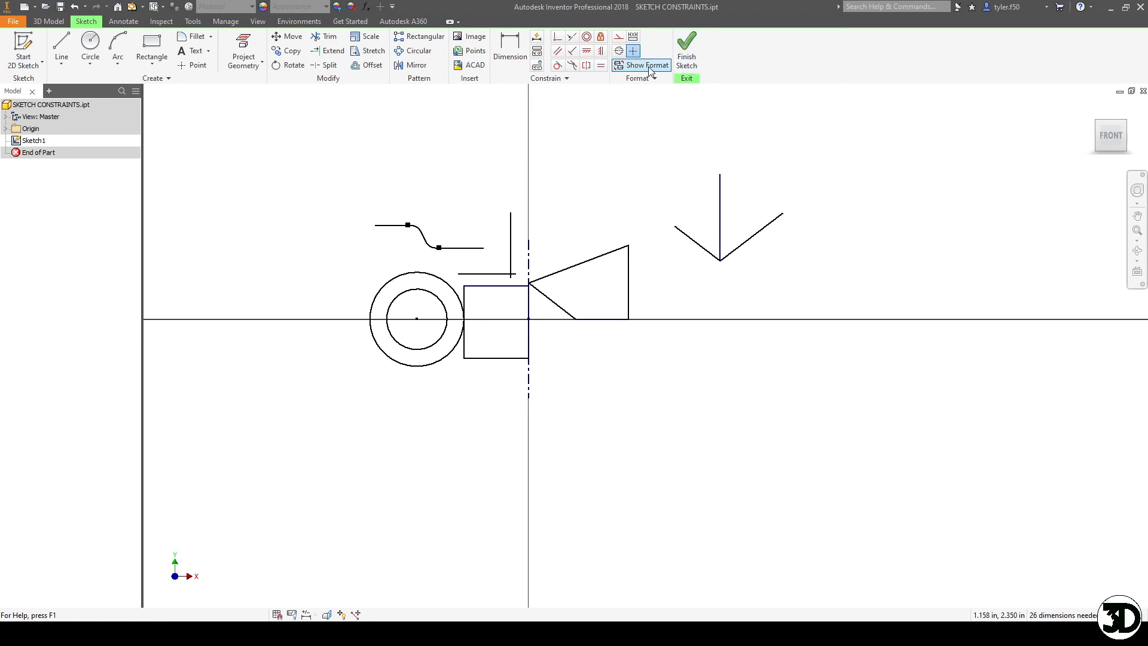
# - Make the two diagonal lines equal in length and move the left diagonal's free end slightly up and inward
pyautogui.click(601, 67)
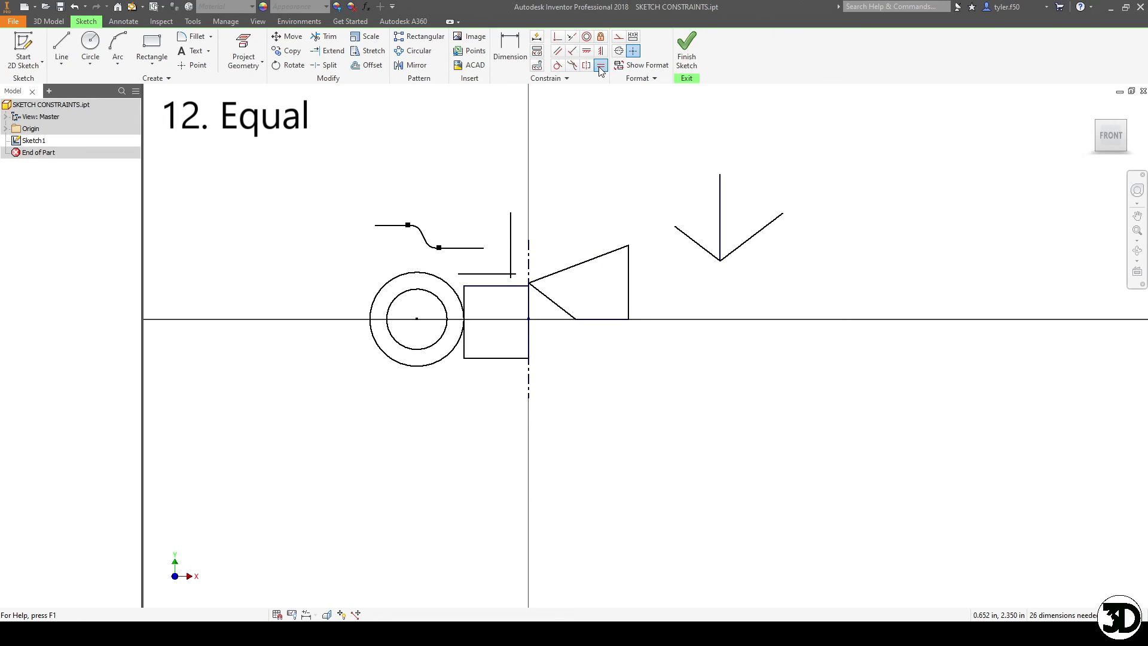
pyautogui.click(704, 250)
pyautogui.click(755, 245)
pyautogui.press('Escape')
pyautogui.moveTo(675, 226)
pyautogui.mouseDown()
pyautogui.moveTo(656, 179)
pyautogui.moveTo(582, 210)
pyautogui.moveTo(669, 276)
pyautogui.moveTo(670, 164)
pyautogui.moveTo(583, 178)
pyautogui.moveTo(675, 219)
pyautogui.moveTo(623, 159)
pyautogui.moveTo(564, 230)
pyautogui.moveTo(680, 253)
pyautogui.moveTo(680, 217)
pyautogui.mouseUp()
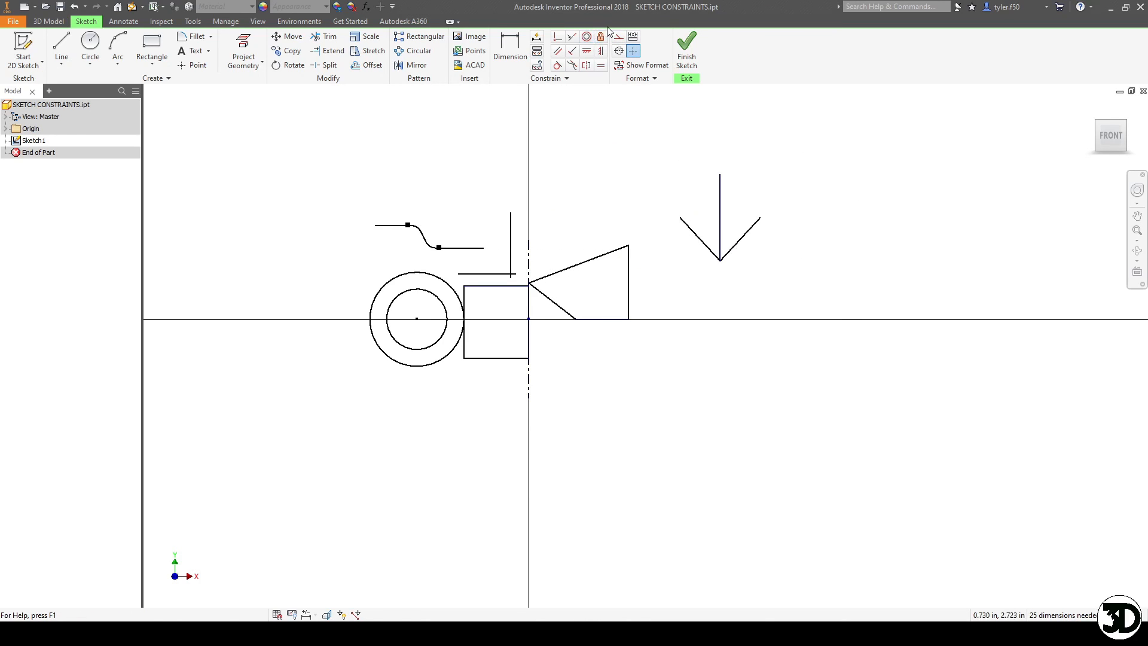